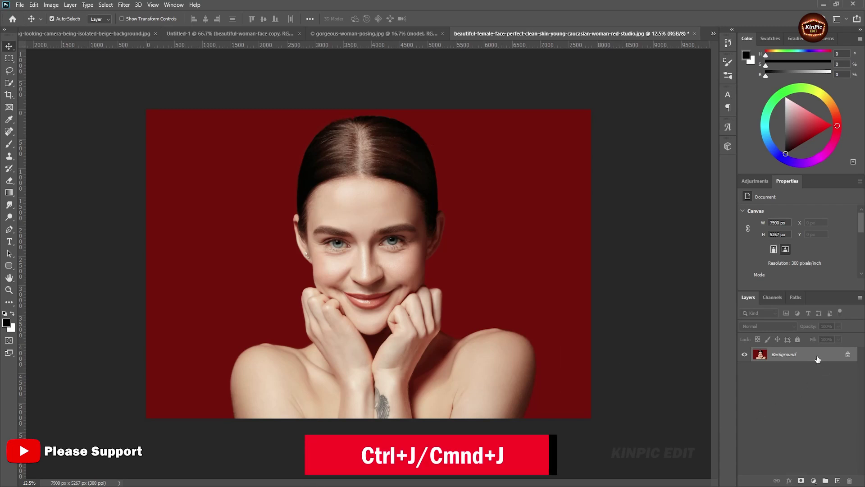
Copy the portrait's Background layer with Ctrl+J and name the new layer 'model'
{"action": "key", "text": "ctrl+j"}
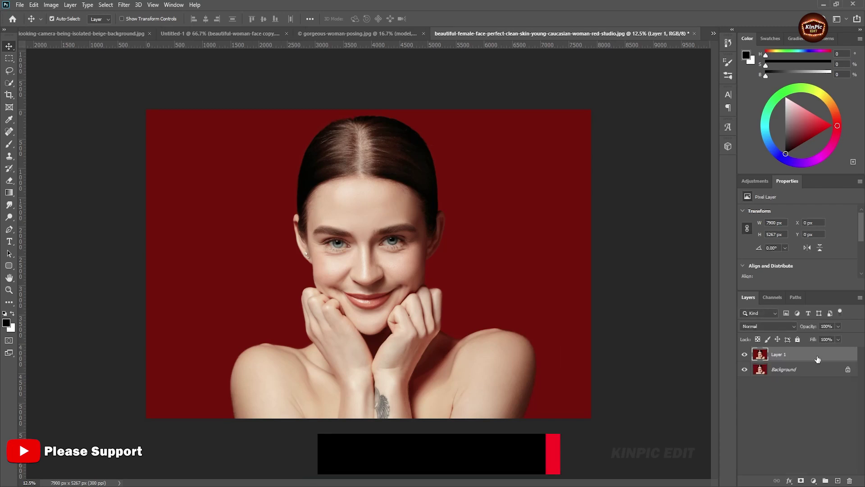
{"action": "double_click", "coordinate": [780, 355]}
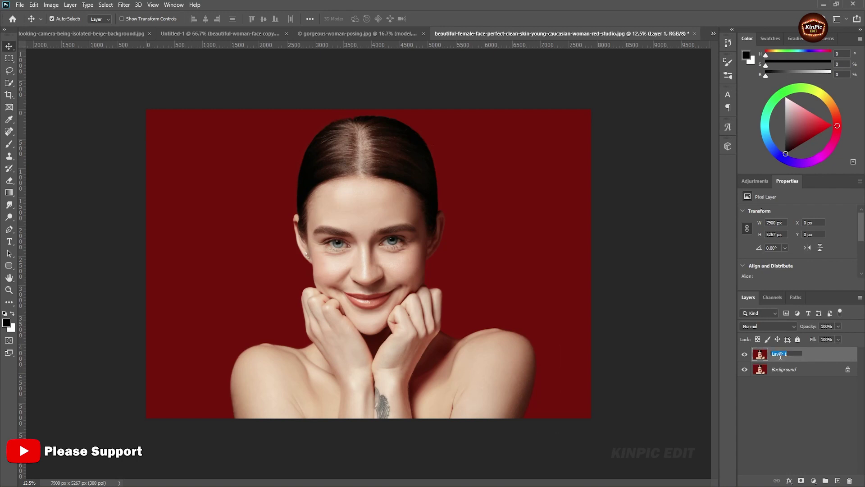
{"action": "key", "text": "Return"}
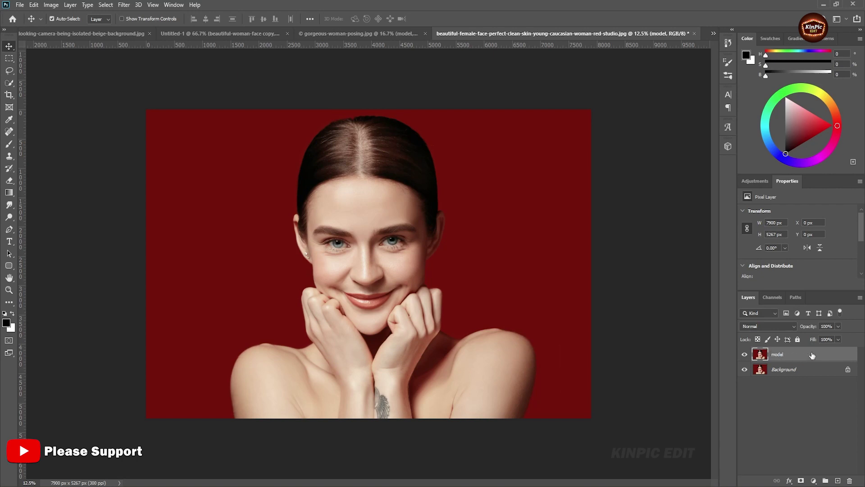
Choose the Rounded Rectangle Tool in Shape mode with a white fill
{"action": "left_click", "coordinate": [14, 269]}
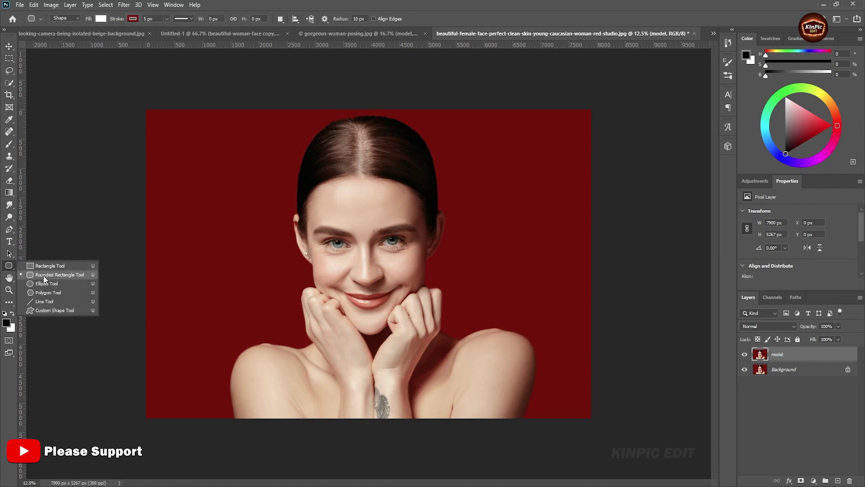
{"action": "left_click", "coordinate": [69, 275]}
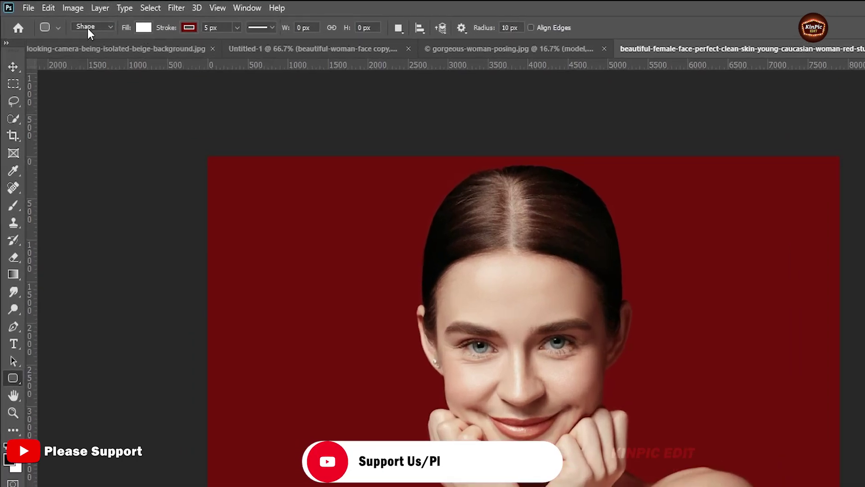
{"action": "left_click", "coordinate": [64, 19]}
{"action": "left_click", "coordinate": [95, 36]}
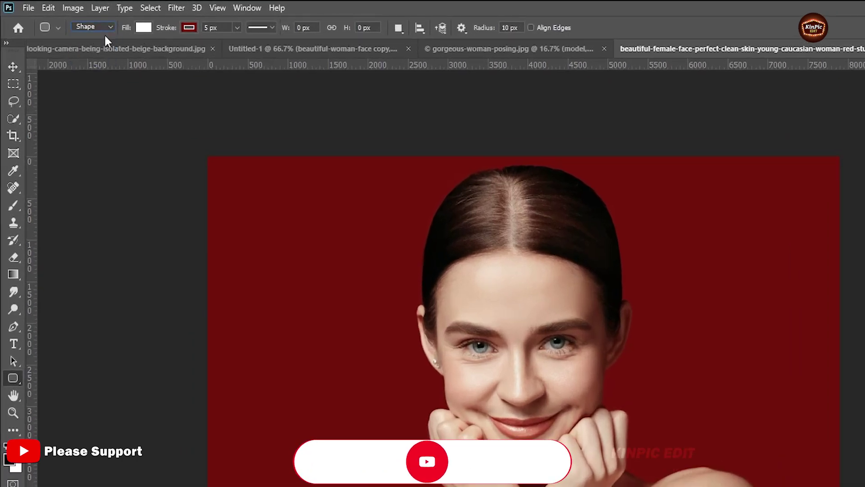
{"action": "left_click", "coordinate": [144, 29]}
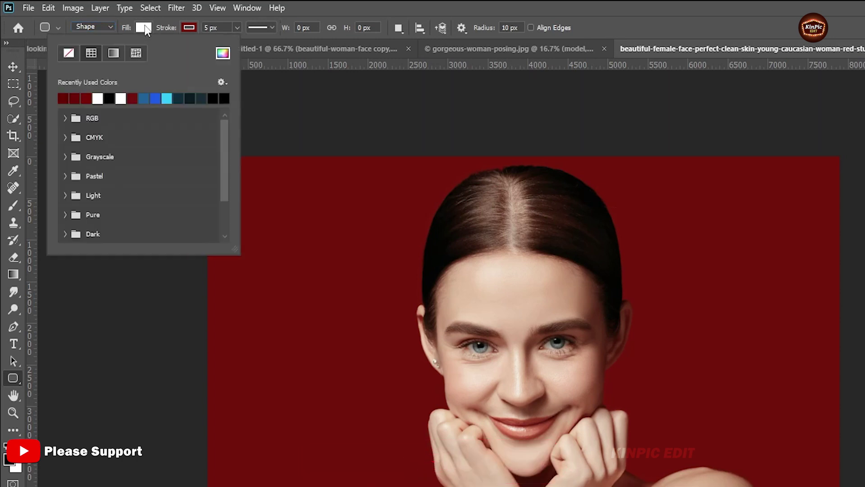
{"action": "left_click", "coordinate": [99, 97]}
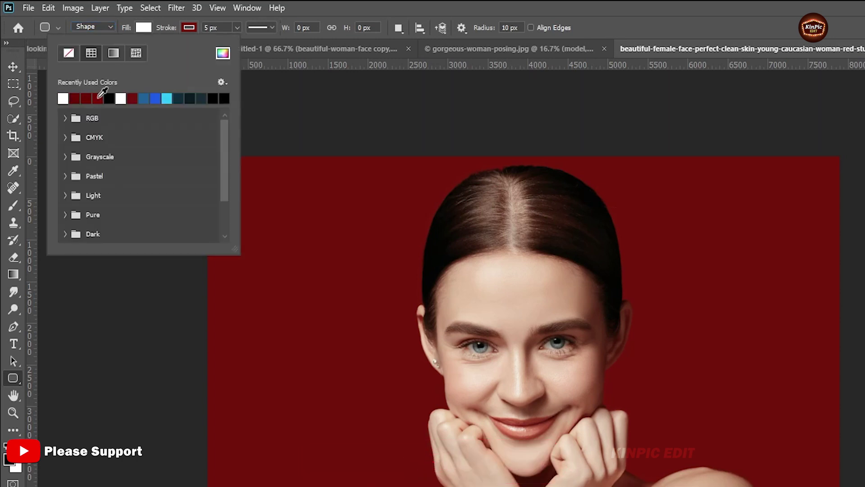
Set a 5 px dark-red stroke, draw a tall strip down to the image bottom, and open its layer styles
{"action": "left_click", "coordinate": [182, 27]}
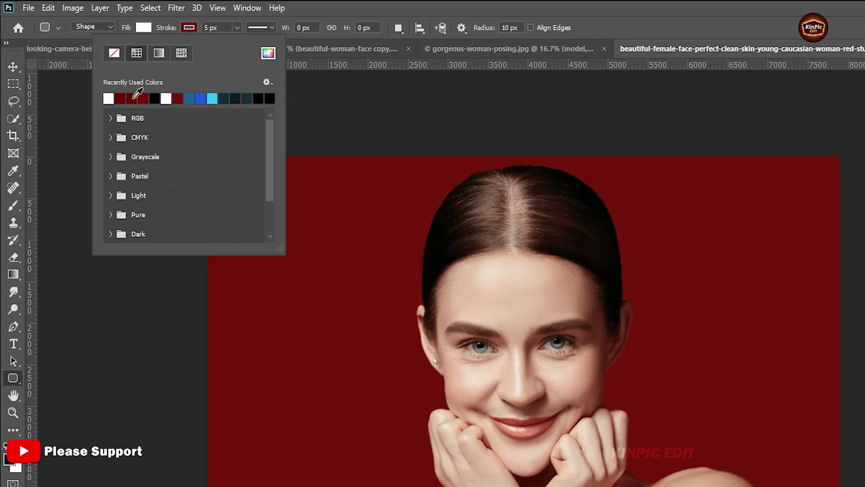
{"action": "left_click", "coordinate": [134, 98]}
{"action": "left_click", "coordinate": [203, 27]}
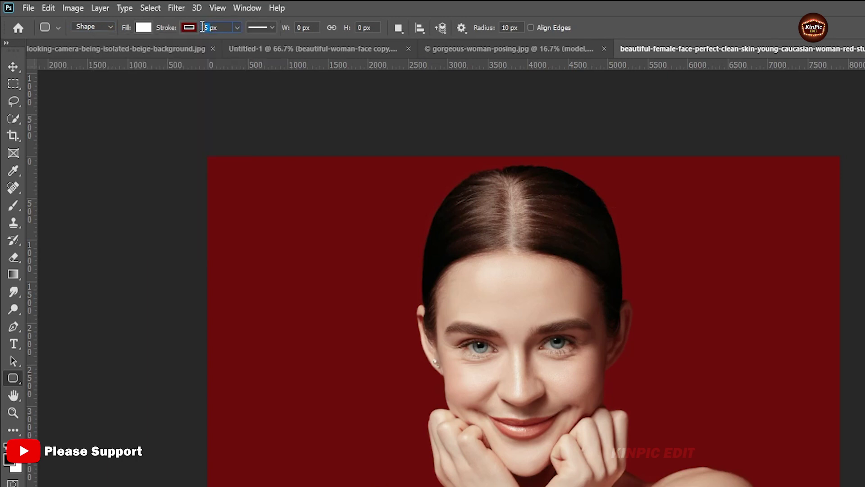
{"action": "type", "text": "5px"}
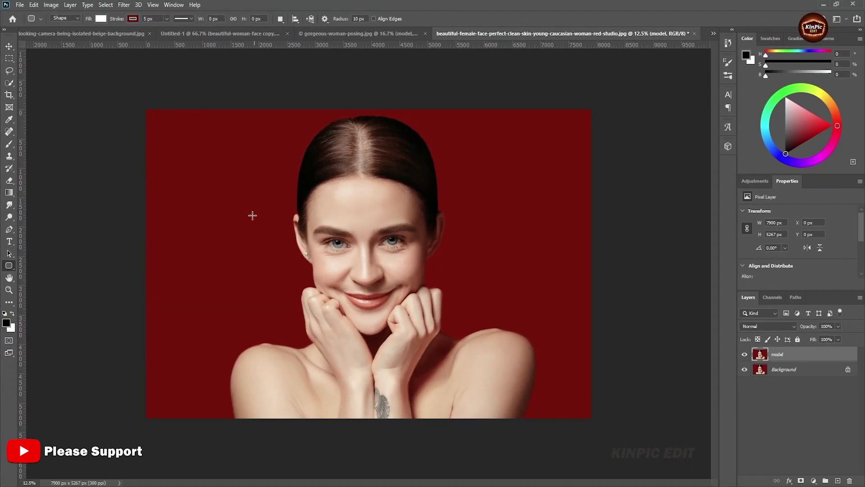
{"action": "left_click_drag", "start_coordinate": [189, 147], "coordinate": [235, 419]}
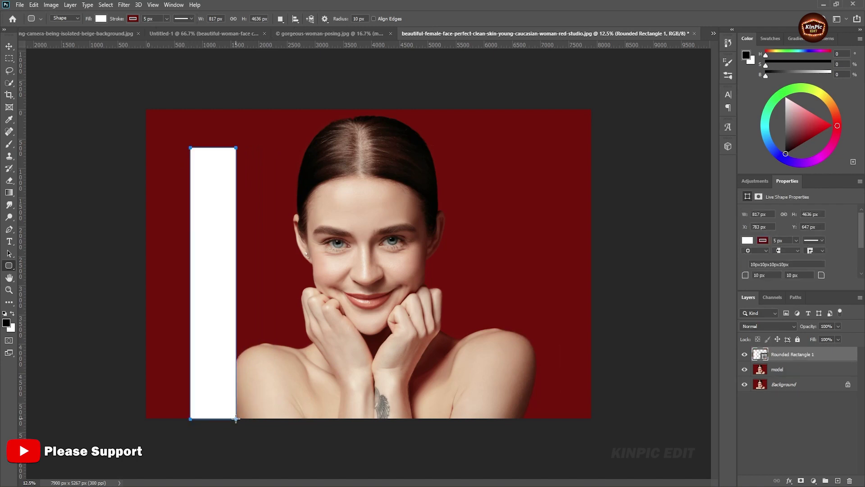
{"action": "double_click", "coordinate": [819, 362]}
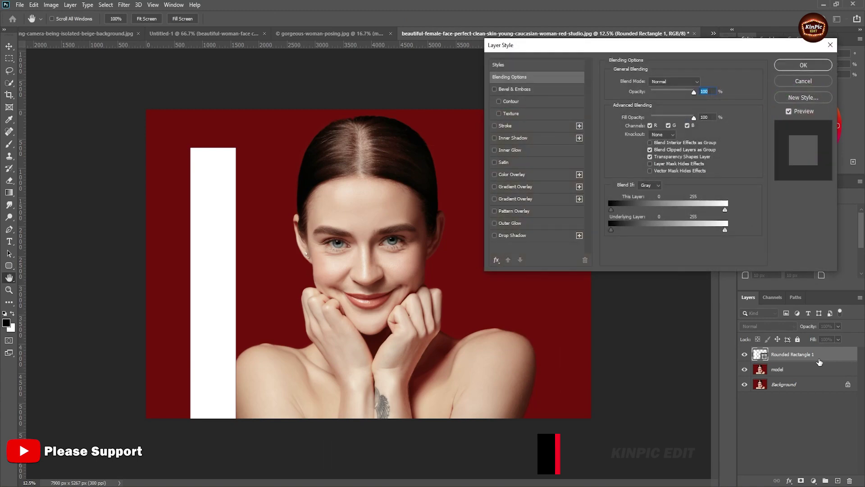
Enable Drop Shadow with Multiply blend, 100% opacity, 30° angle, 20 px distance, 22% spread, 45 px size
{"action": "left_click", "coordinate": [542, 236]}
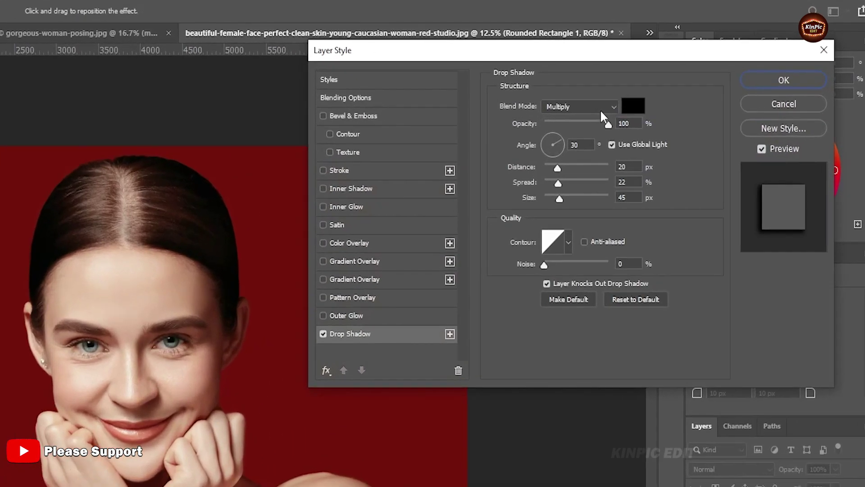
{"action": "left_click", "coordinate": [600, 108]}
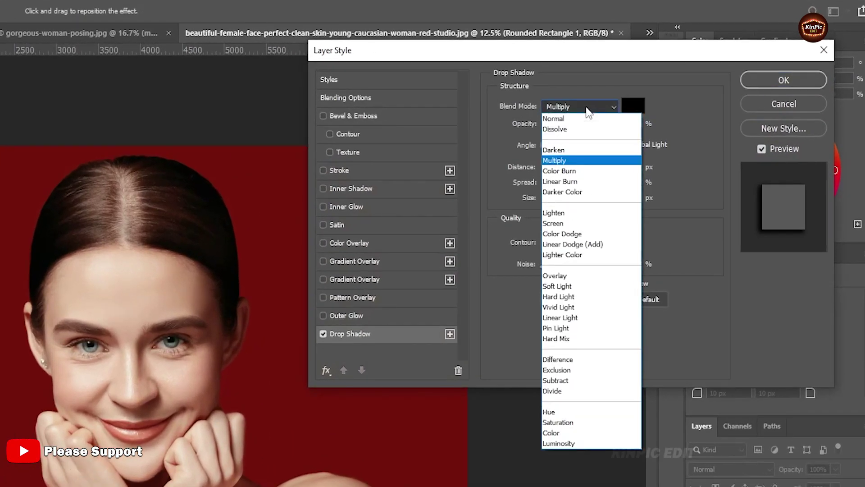
{"action": "left_click", "coordinate": [594, 162]}
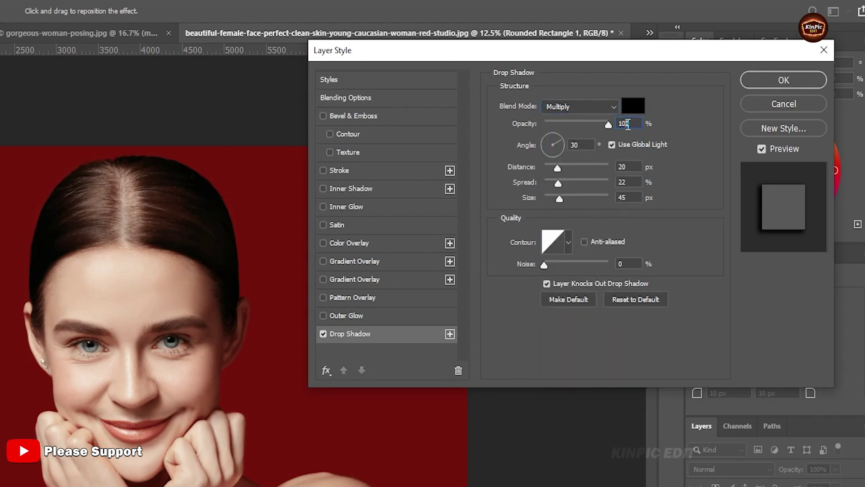
{"action": "left_click_drag", "start_coordinate": [585, 145], "coordinate": [568, 151]}
{"action": "left_click_drag", "start_coordinate": [634, 171], "coordinate": [614, 184]}
Add an inside Stroke in sampled dark red #751008, 32 px at 100% opacity, and apply the effects
{"action": "left_click", "coordinate": [367, 169]}
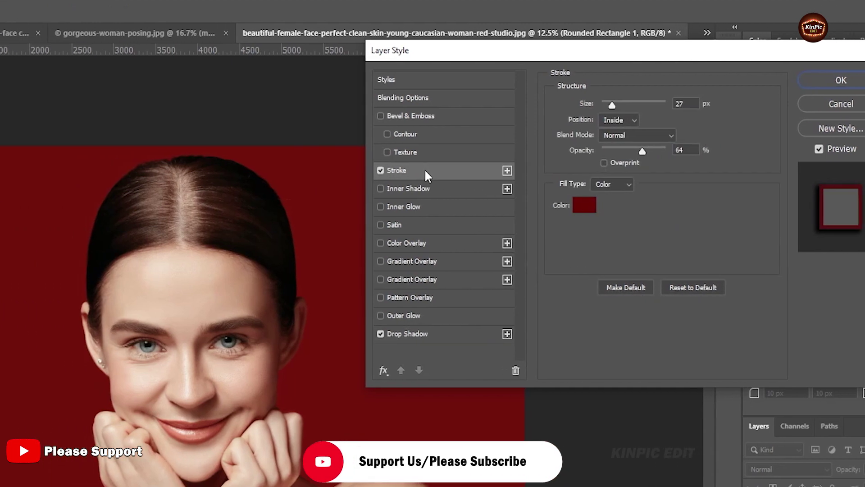
{"action": "left_click", "coordinate": [616, 205]}
{"action": "left_click", "coordinate": [82, 212]}
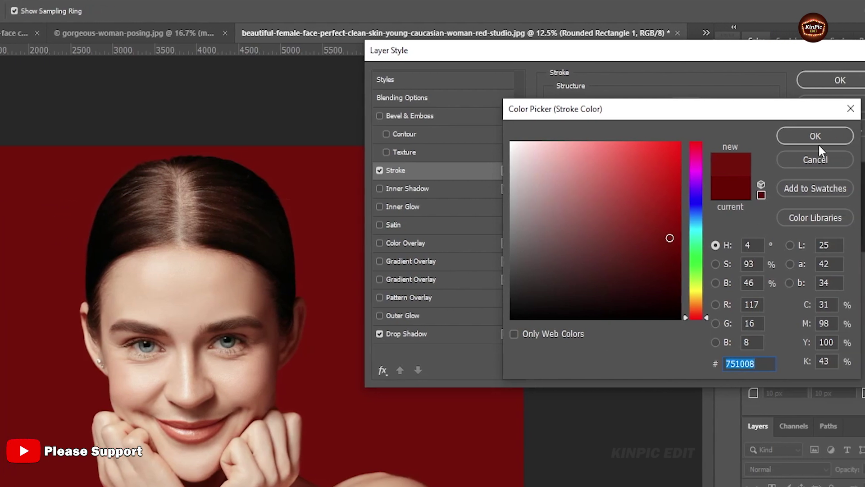
{"action": "left_click", "coordinate": [849, 136]}
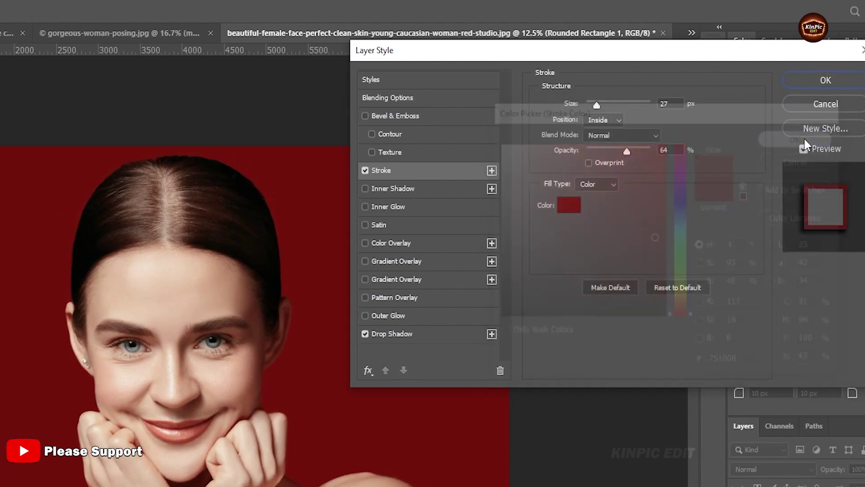
{"action": "left_click", "coordinate": [605, 123]}
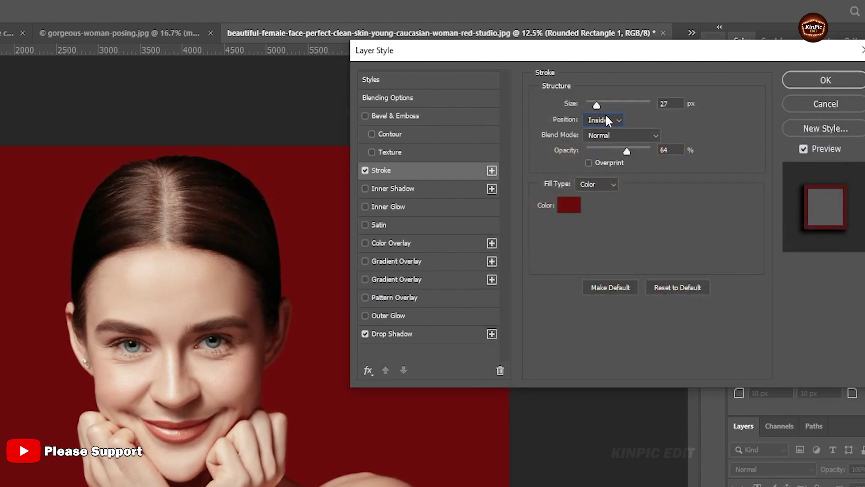
{"action": "left_click_drag", "start_coordinate": [596, 107], "coordinate": [598, 108]}
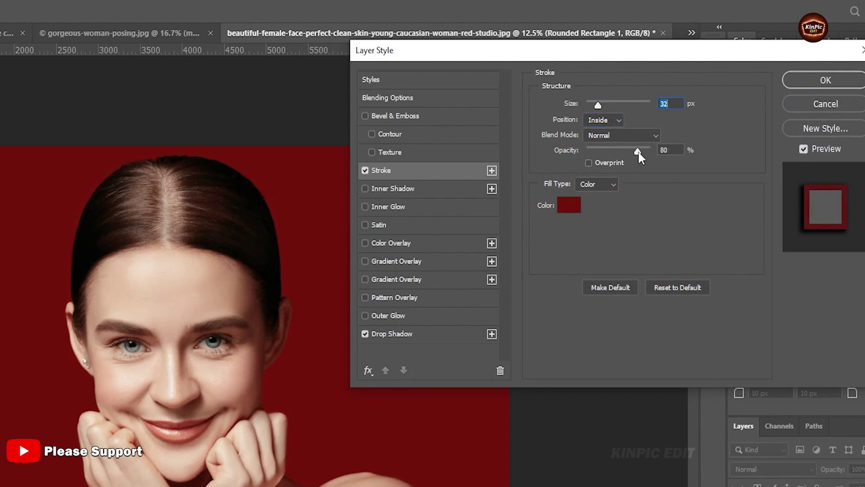
{"action": "left_click", "coordinate": [673, 154]}
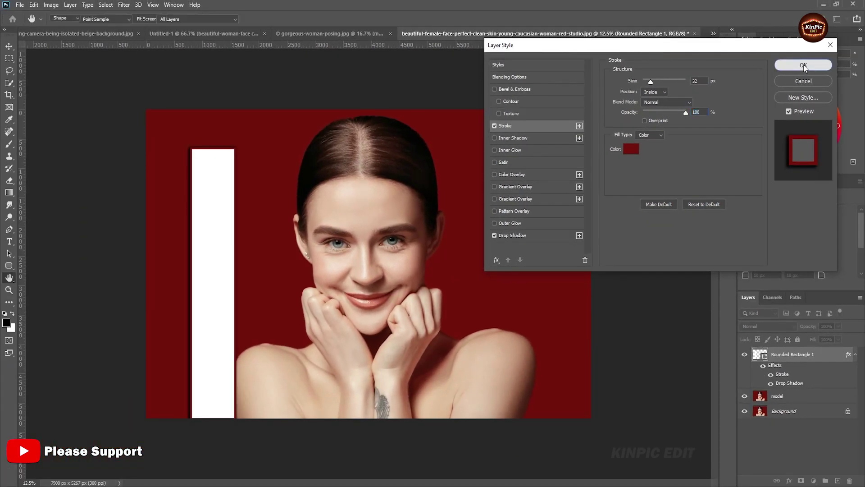
{"action": "left_click", "coordinate": [807, 67]}
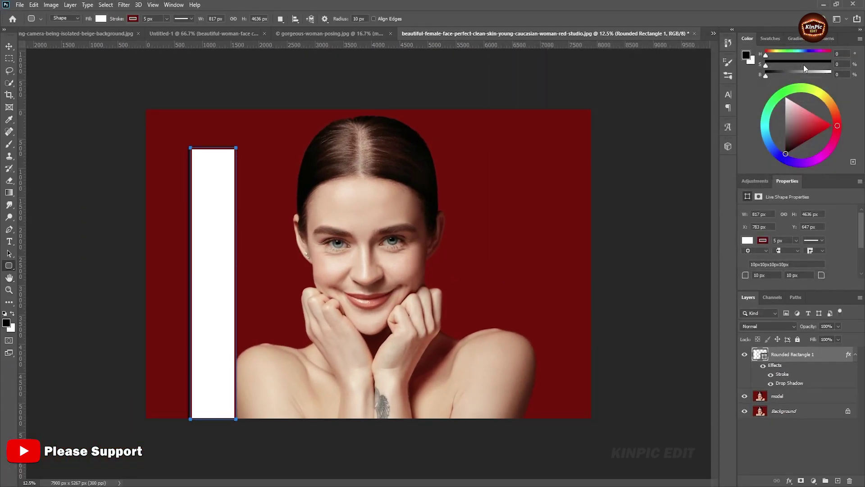
Nudge the white strip slightly to the right with the Move tool
{"action": "left_click", "coordinate": [9, 47]}
{"action": "left_click_drag", "start_coordinate": [208, 278], "coordinate": [245, 273]}
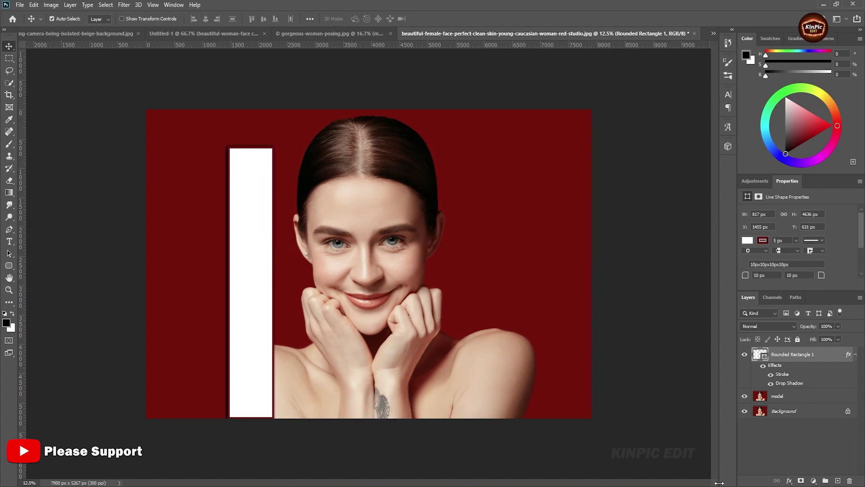
{"action": "left_click", "coordinate": [856, 354]}
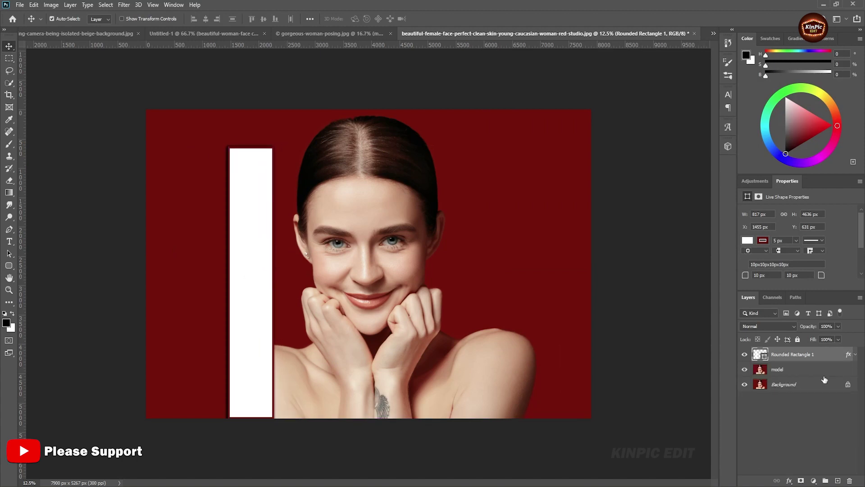
Move the model layer above Rounded Rectangle 1 and make it a clipping mask
{"action": "left_click", "coordinate": [793, 372]}
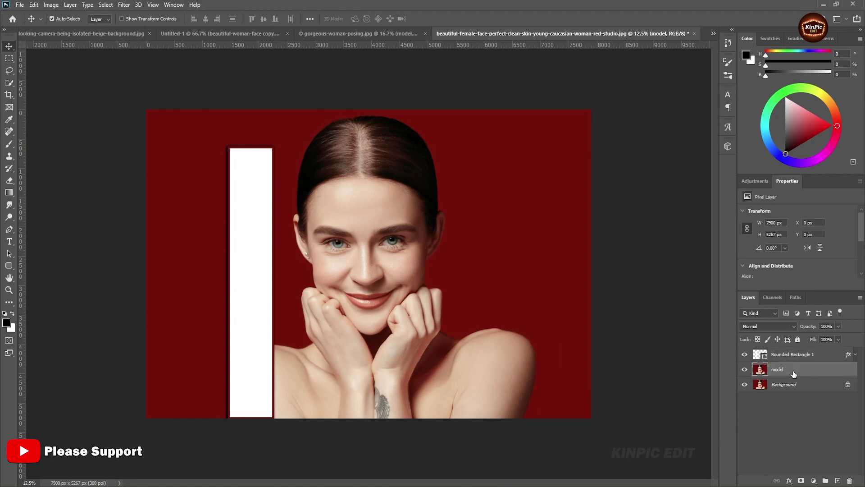
{"action": "left_click_drag", "start_coordinate": [790, 371], "coordinate": [787, 352]}
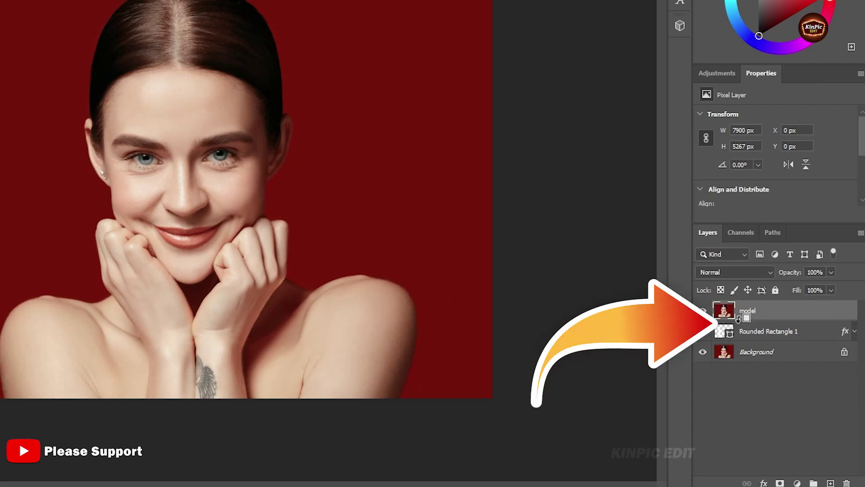
{"action": "left_click", "coordinate": [739, 318], "text": "alt"}
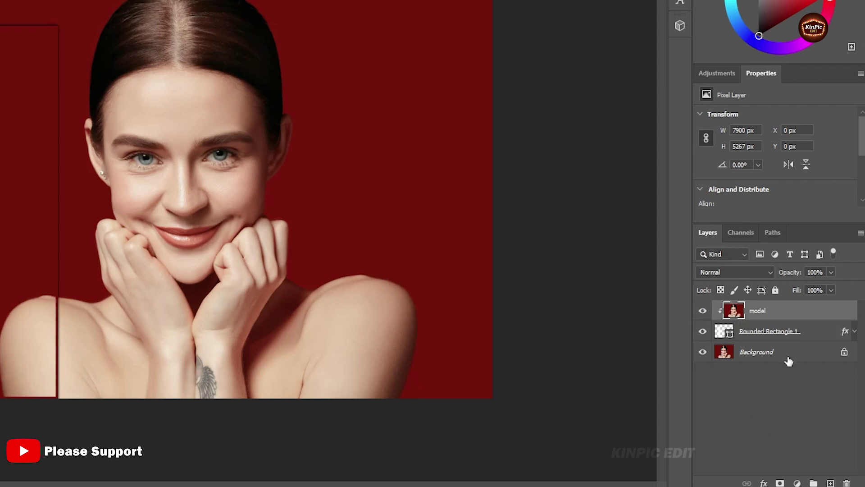
{"action": "left_click", "coordinate": [786, 358]}
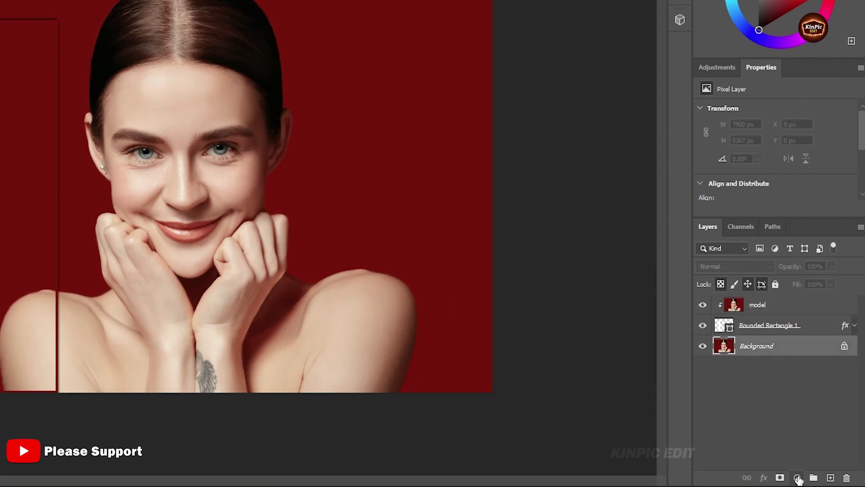
Add a Solid Color fill layer set to the photo's dark red #751008 above the Background
{"action": "left_click", "coordinate": [797, 482]}
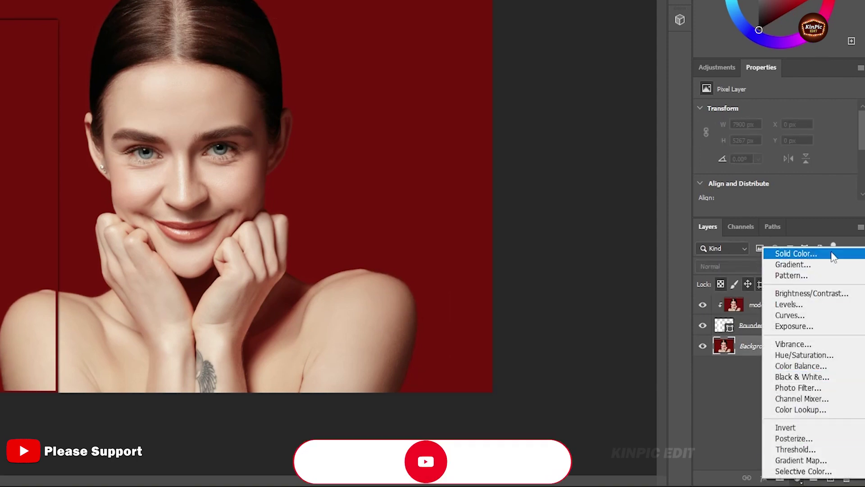
{"action": "left_click", "coordinate": [789, 253]}
{"action": "left_click", "coordinate": [628, 84]}
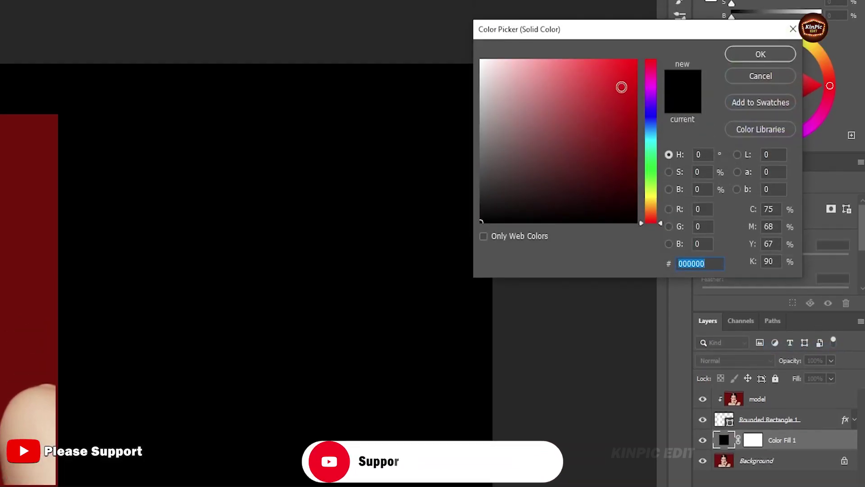
{"action": "left_click", "coordinate": [93, 188]}
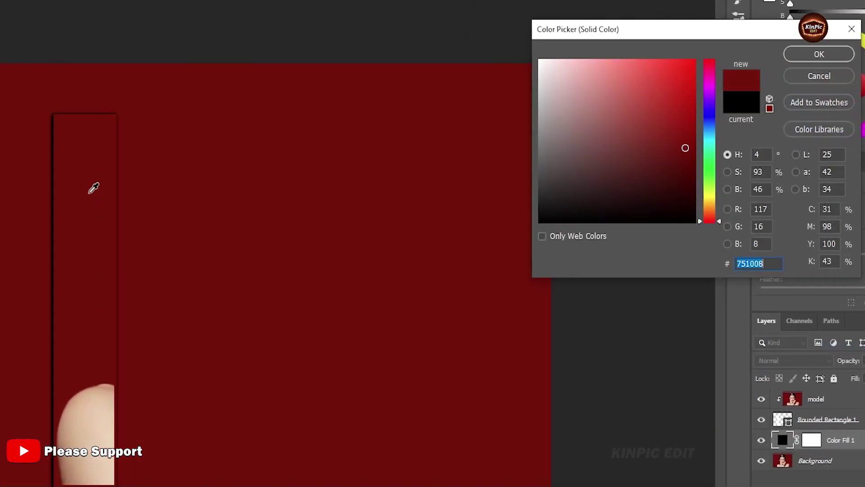
{"action": "left_click", "coordinate": [813, 56]}
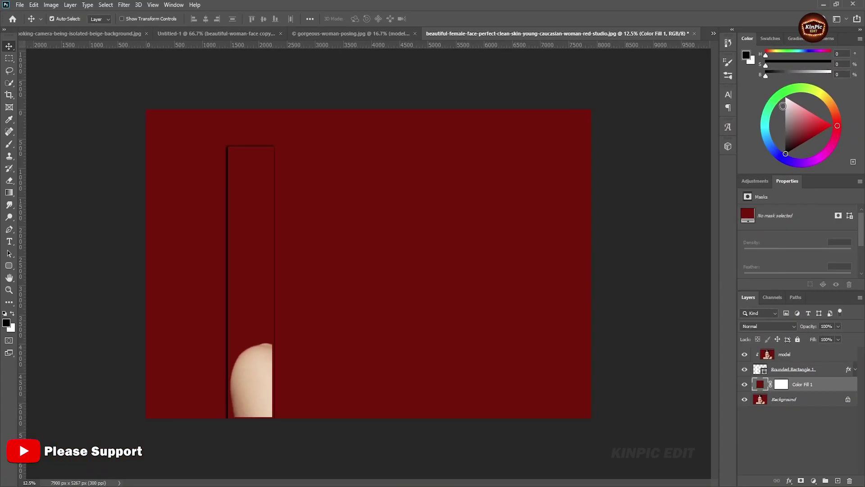
{"action": "left_click", "coordinate": [802, 358]}
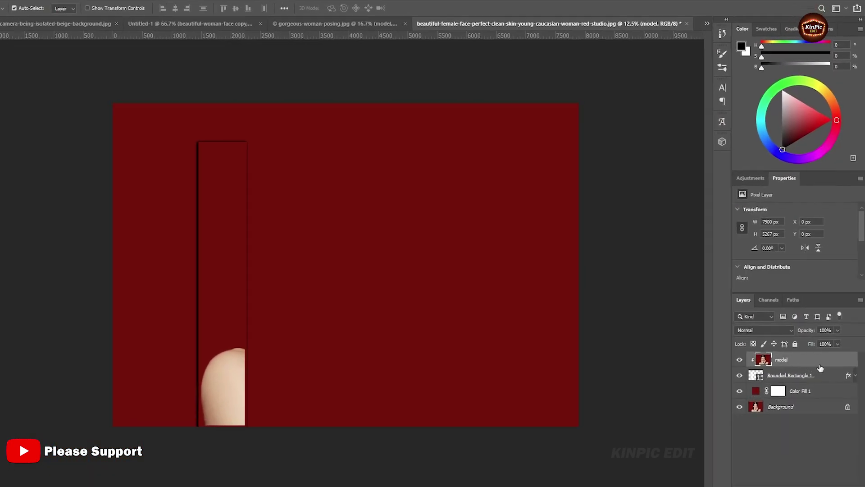
Group the model and Rounded Rectangle 1 layers into Group 1
{"action": "left_click", "coordinate": [818, 395], "text": "shift"}
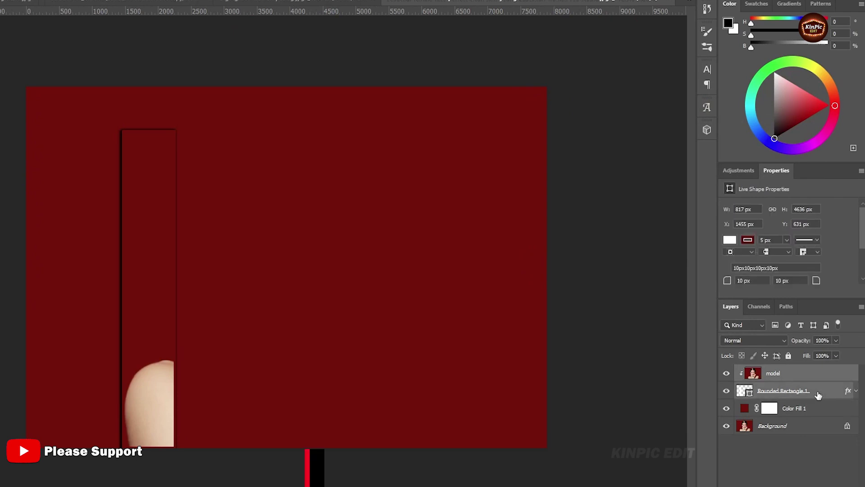
{"action": "key", "text": "ctrl+g"}
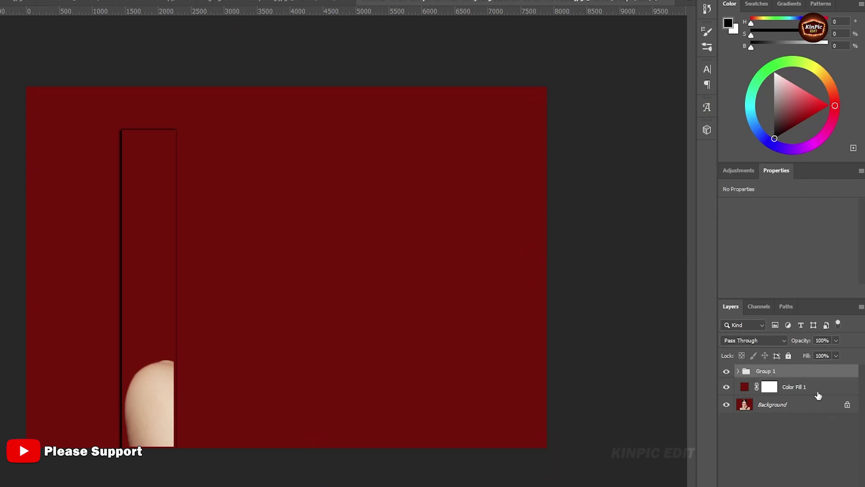
{"action": "left_click", "coordinate": [739, 372]}
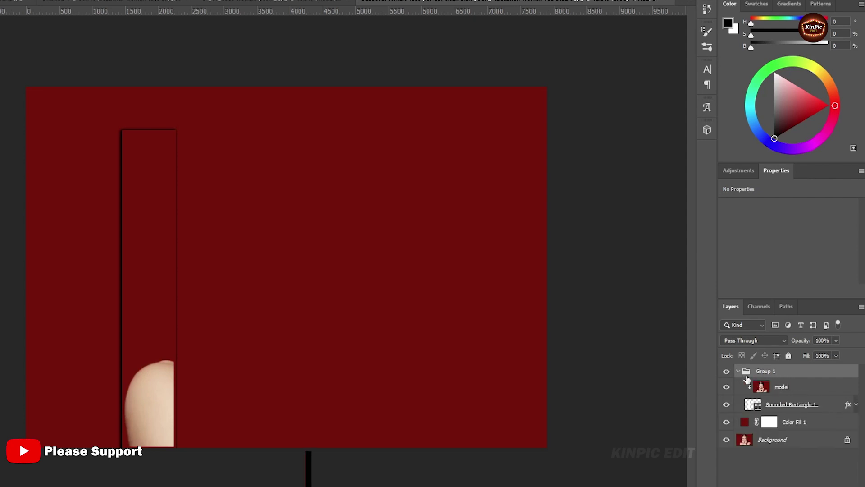
Rotate the rectangle strip into a slight tilt, nudge it left, and commit the transform
{"action": "left_click", "coordinate": [792, 405]}
{"action": "key", "text": "ctrl+t"}
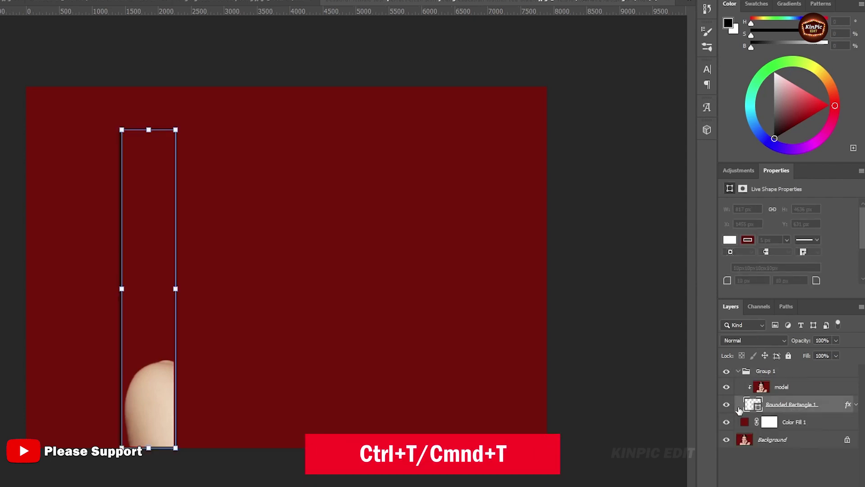
{"action": "left_click_drag", "start_coordinate": [180, 458], "coordinate": [191, 449]}
{"action": "left_click_drag", "start_coordinate": [164, 350], "coordinate": [156, 356]}
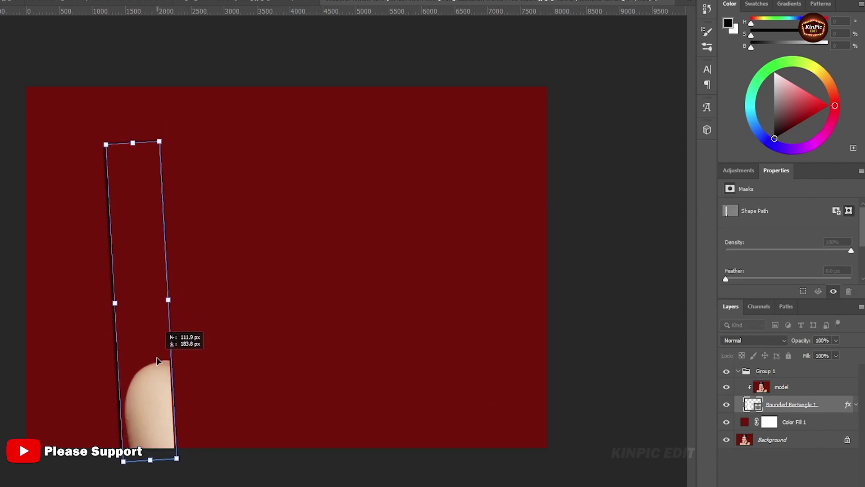
{"action": "left_click_drag", "start_coordinate": [186, 463], "coordinate": [190, 466]}
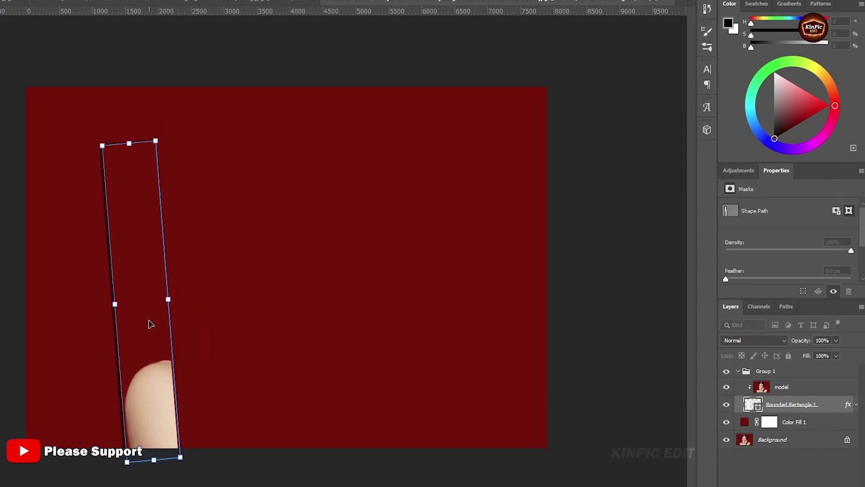
{"action": "left_click_drag", "start_coordinate": [151, 324], "coordinate": [149, 324]}
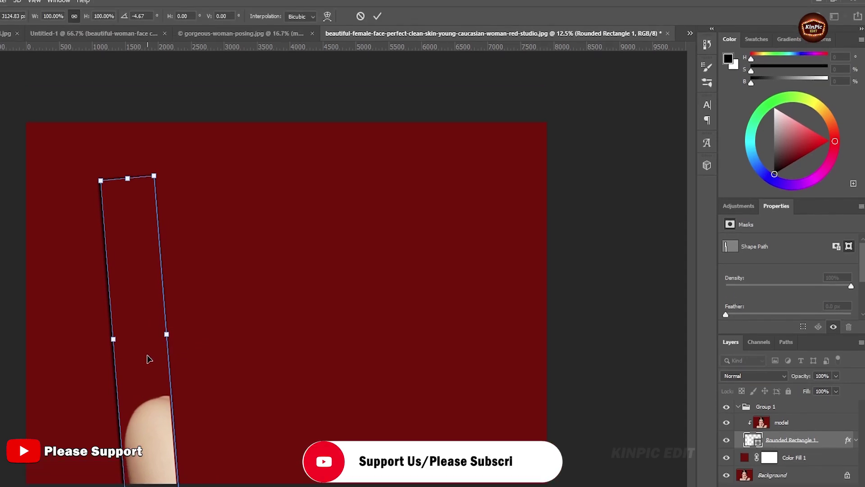
{"action": "left_click", "coordinate": [376, 16]}
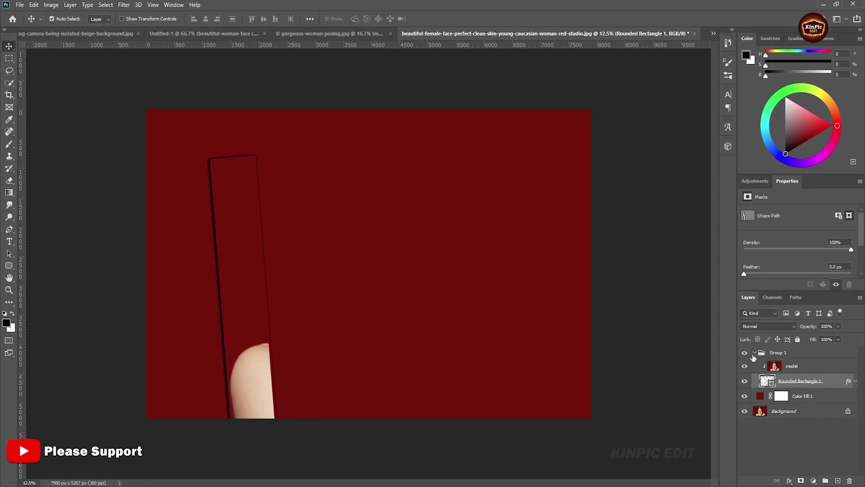
Duplicate Group 1 and select the copy's Rounded Rectangle 1 layer
{"action": "left_click", "coordinate": [758, 355]}
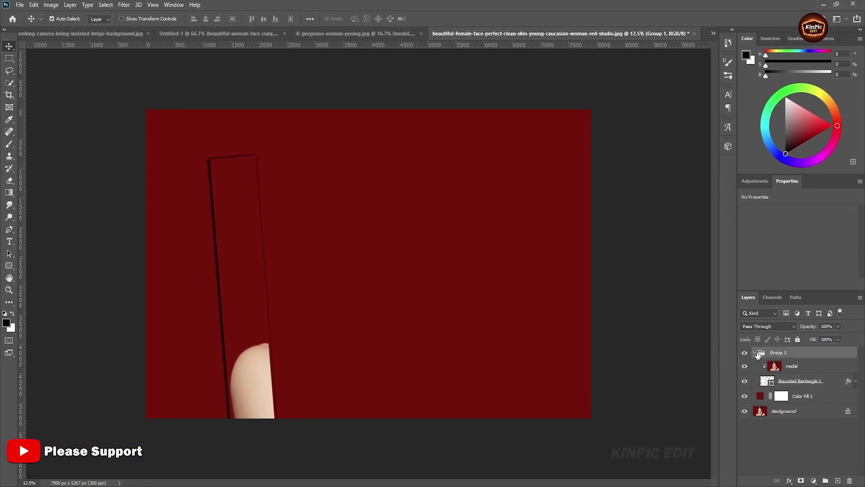
{"action": "left_click", "coordinate": [755, 353]}
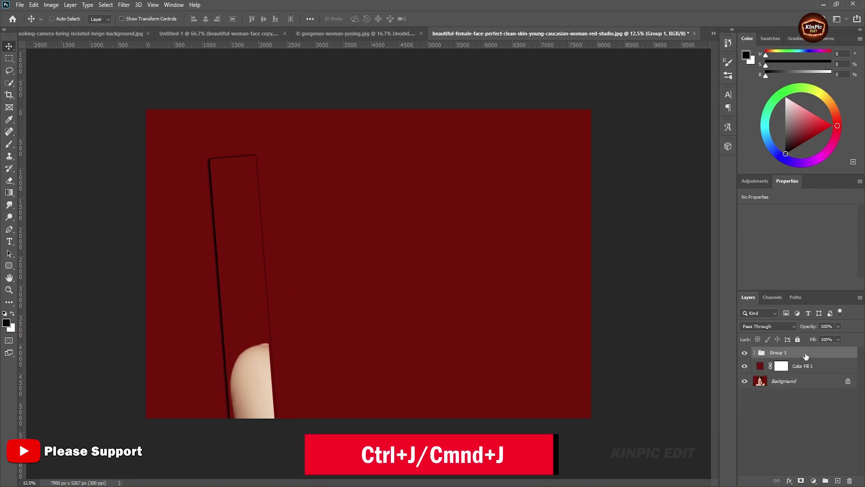
{"action": "key", "text": "ctrl+j"}
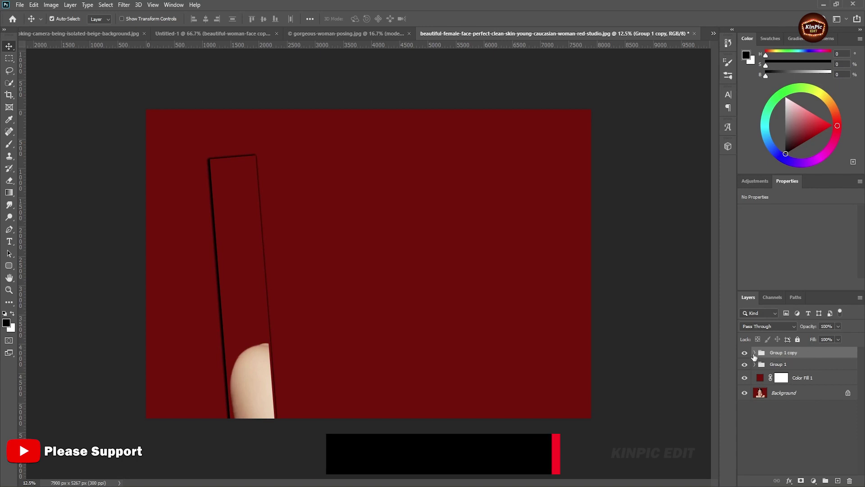
{"action": "left_click", "coordinate": [754, 353]}
{"action": "left_click", "coordinate": [800, 384]}
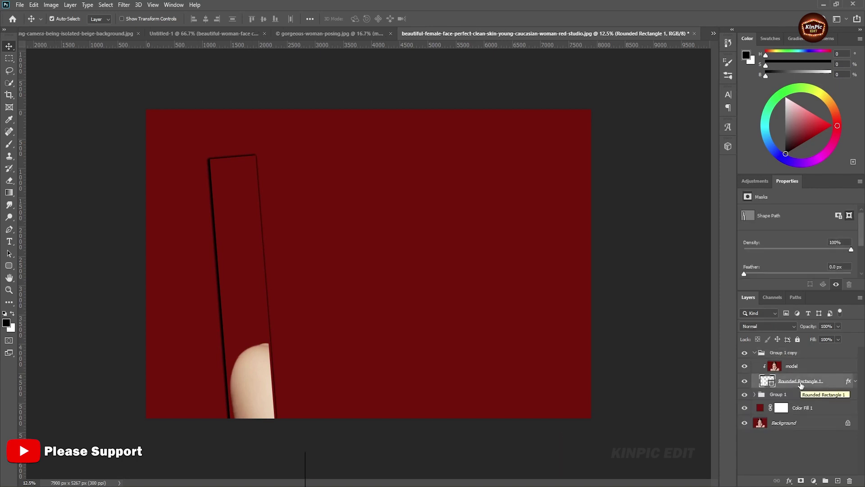
Move the copied strip right, tilt it about -2.5°, and enlarge it slightly
{"action": "key", "text": "ctrl+t"}
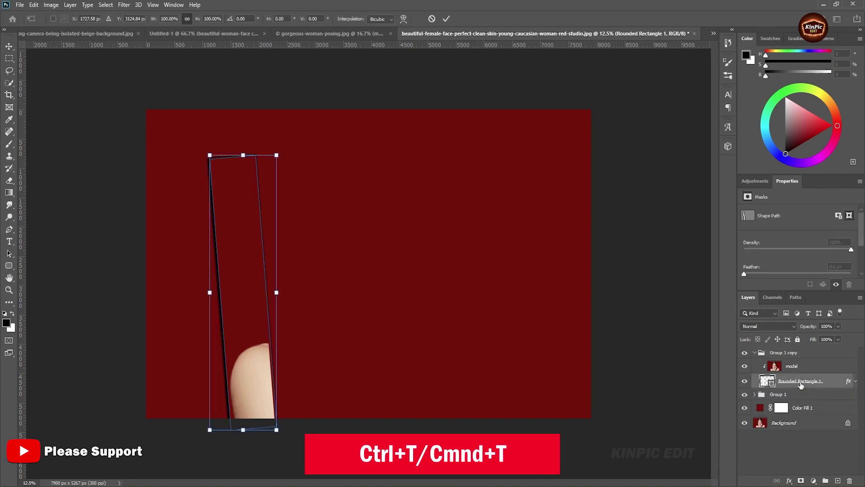
{"action": "left_click_drag", "start_coordinate": [250, 258], "coordinate": [282, 251]}
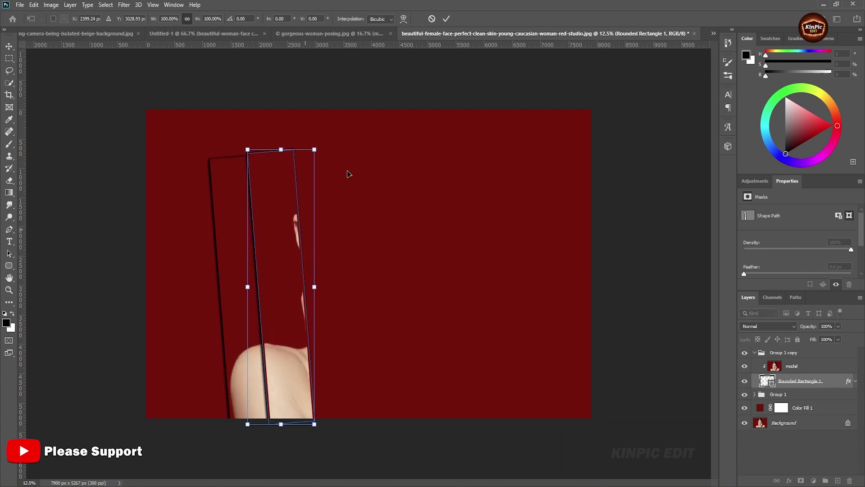
{"action": "left_click_drag", "start_coordinate": [328, 146], "coordinate": [323, 142]}
{"action": "left_click_drag", "start_coordinate": [290, 294], "coordinate": [286, 293]}
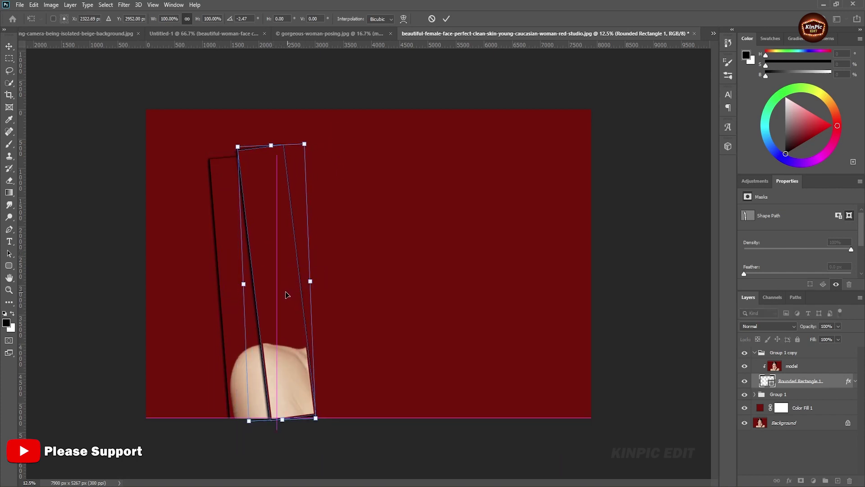
{"action": "left_click_drag", "start_coordinate": [315, 418], "coordinate": [318, 423]}
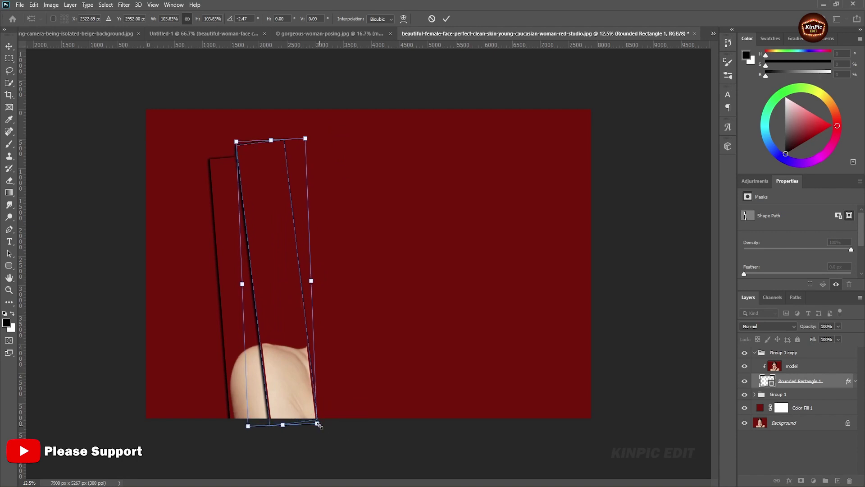
{"action": "key", "text": "Return"}
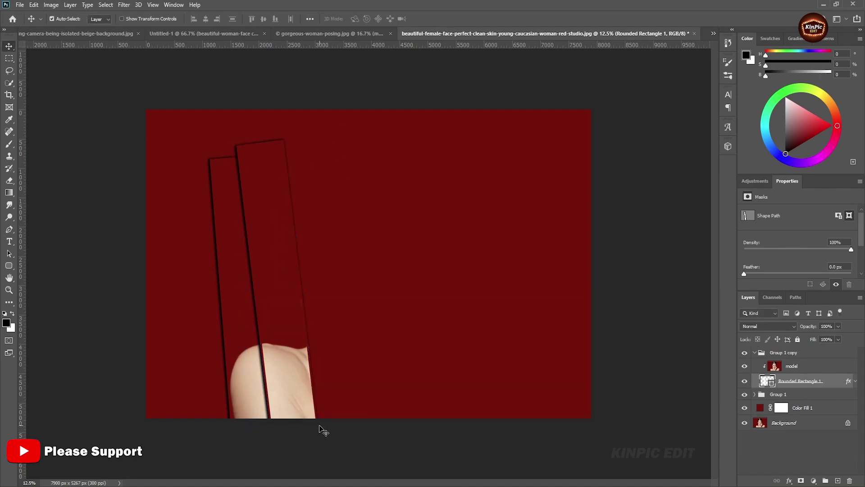
Duplicate Group 1 copy into Group 1 copy 2 and select its strip shape
{"action": "left_click", "coordinate": [755, 353]}
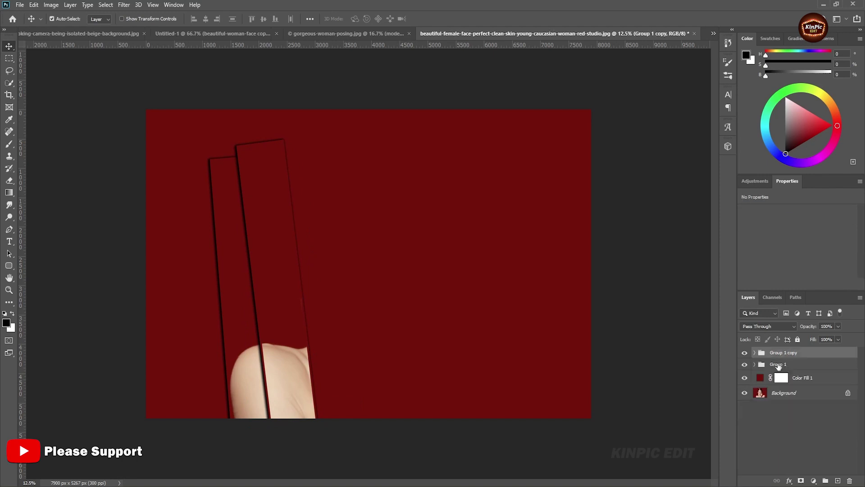
{"action": "key", "text": "ctrl"}
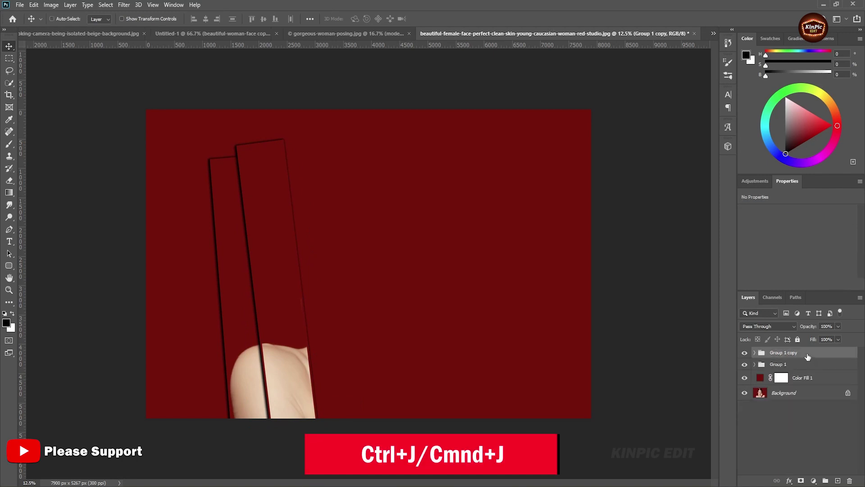
{"action": "key", "text": "ctrl+j"}
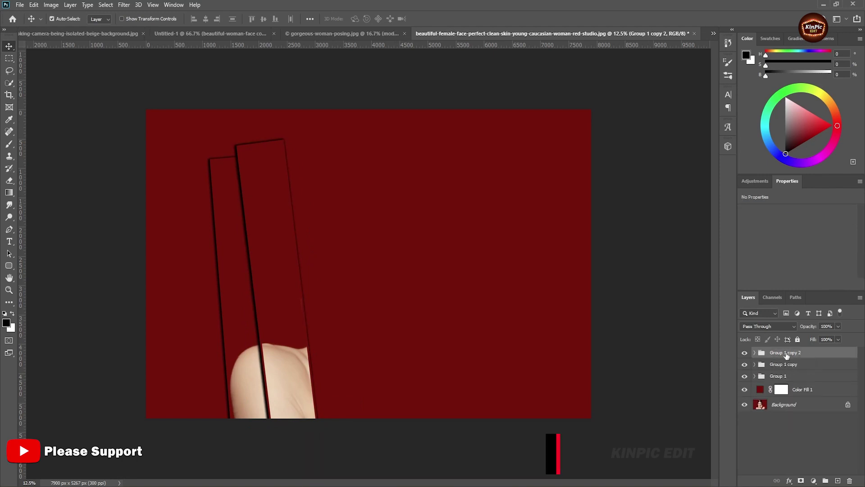
{"action": "left_click", "coordinate": [754, 354]}
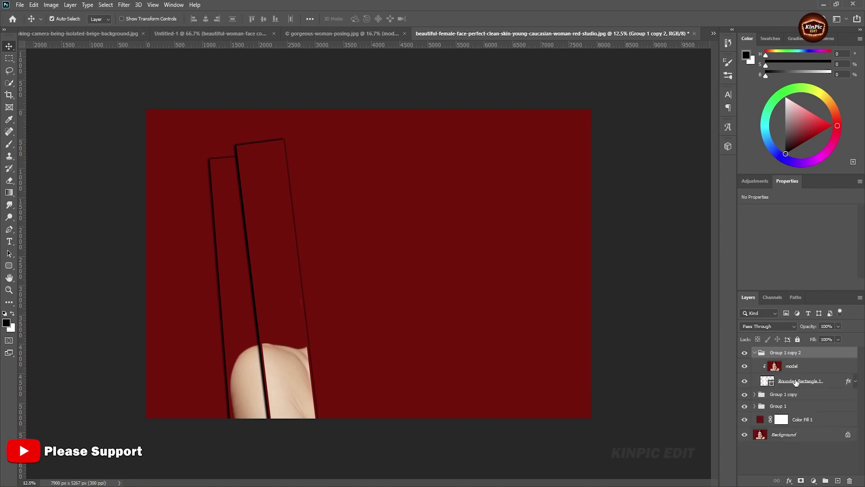
{"action": "left_click", "coordinate": [796, 382]}
Shift the third strip right of the others and tilt it slightly clockwise over the face
{"action": "key", "text": "ctrl+t"}
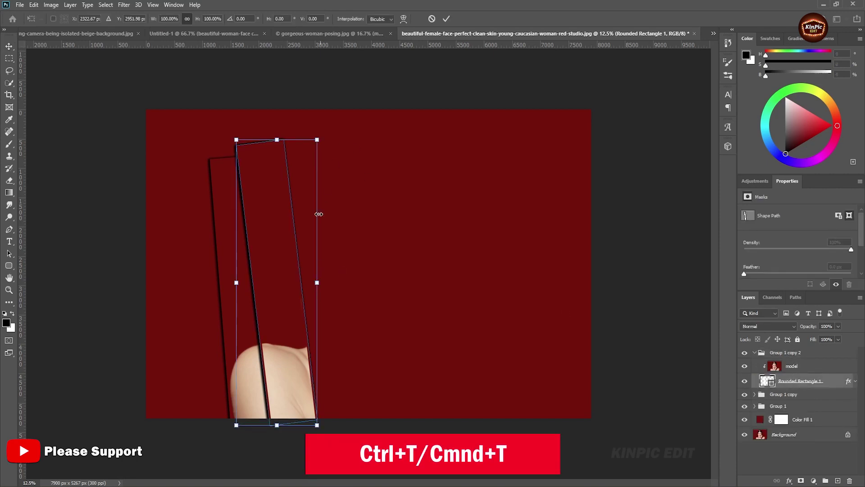
{"action": "left_click_drag", "start_coordinate": [276, 247], "coordinate": [317, 244]}
{"action": "left_click_drag", "start_coordinate": [366, 129], "coordinate": [375, 132]}
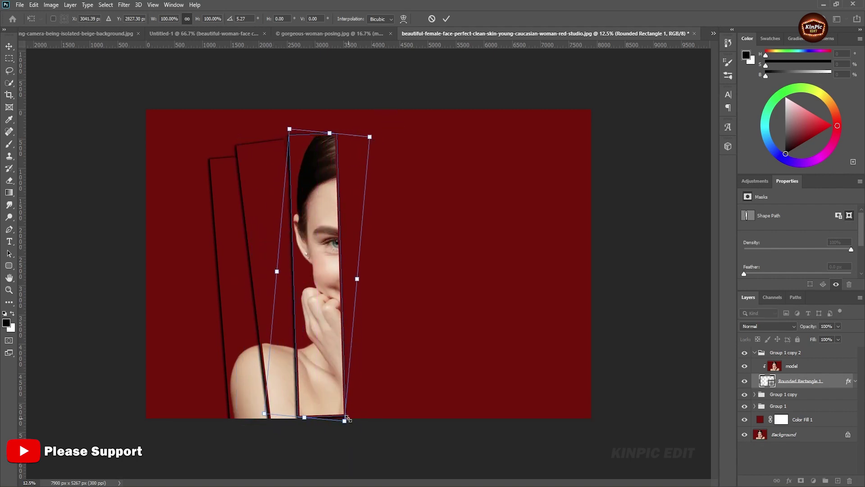
{"action": "left_click_drag", "start_coordinate": [354, 422], "coordinate": [358, 411]}
{"action": "key", "text": "Return"}
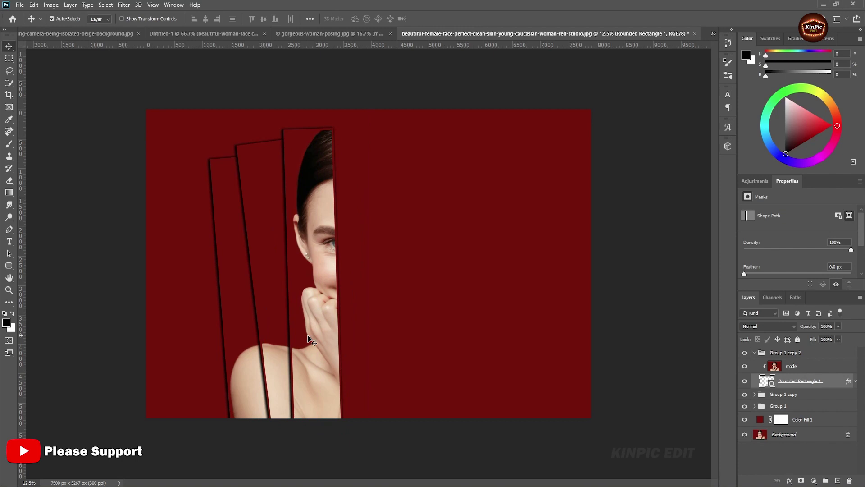
{"action": "left_click", "coordinate": [812, 352]}
Duplicate the latest strip group and shift its strip to the right
{"action": "key", "text": "ctrl+j"}
{"action": "left_click", "coordinate": [751, 354]}
{"action": "left_click", "coordinate": [798, 381]}
{"action": "key", "text": "ctrl+t"}
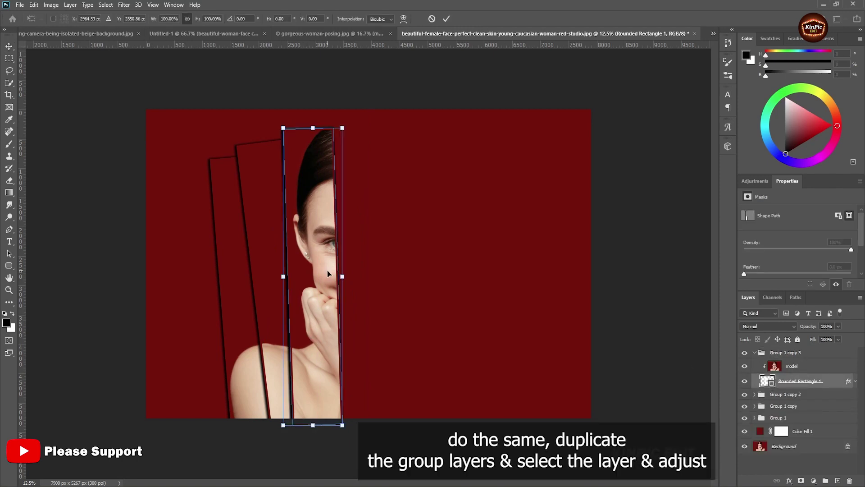
{"action": "left_click_drag", "start_coordinate": [317, 255], "coordinate": [353, 255]}
{"action": "key", "text": "Return"}
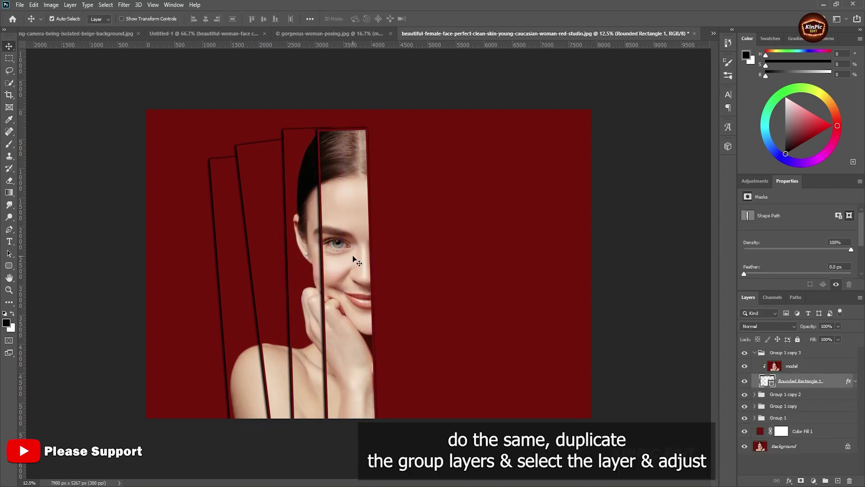
Add another strip copy, moved right and slightly up
{"action": "left_click", "coordinate": [754, 352]}
{"action": "left_click", "coordinate": [786, 352]}
{"action": "key", "text": "ctrl+j"}
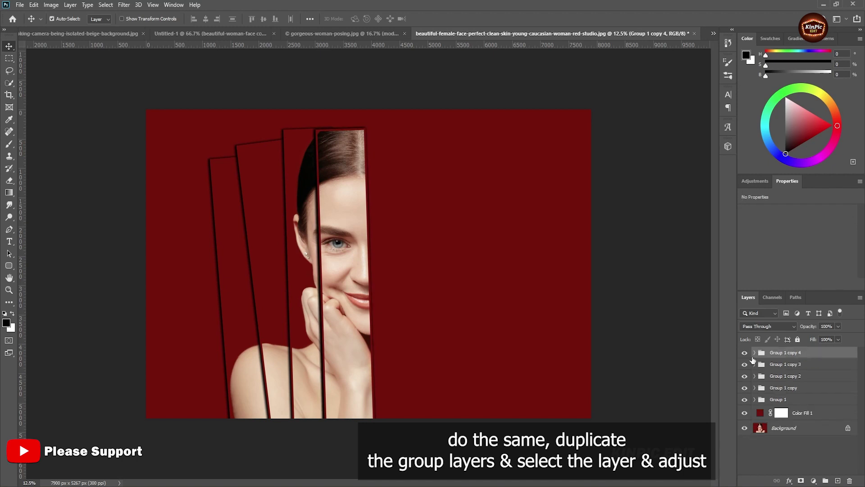
{"action": "left_click", "coordinate": [755, 352]}
{"action": "left_click", "coordinate": [798, 381]}
{"action": "key", "text": "ctrl+t"}
{"action": "left_click_drag", "start_coordinate": [351, 245], "coordinate": [390, 239]}
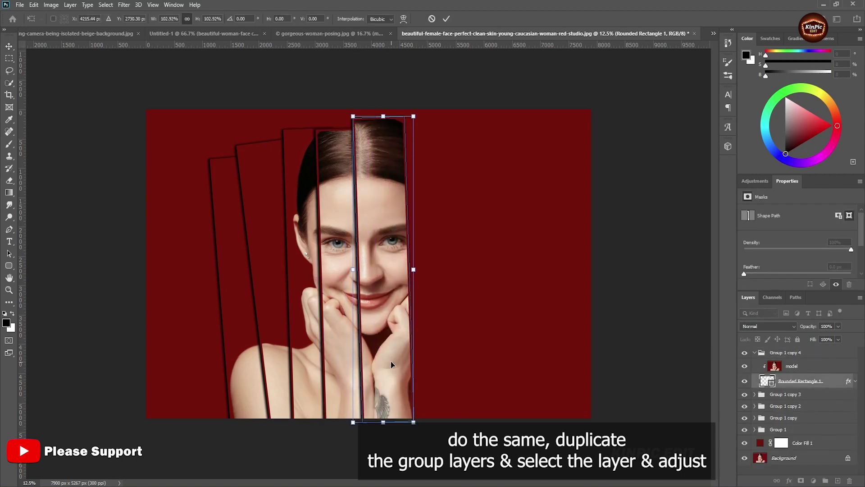
{"action": "key", "text": "Return"}
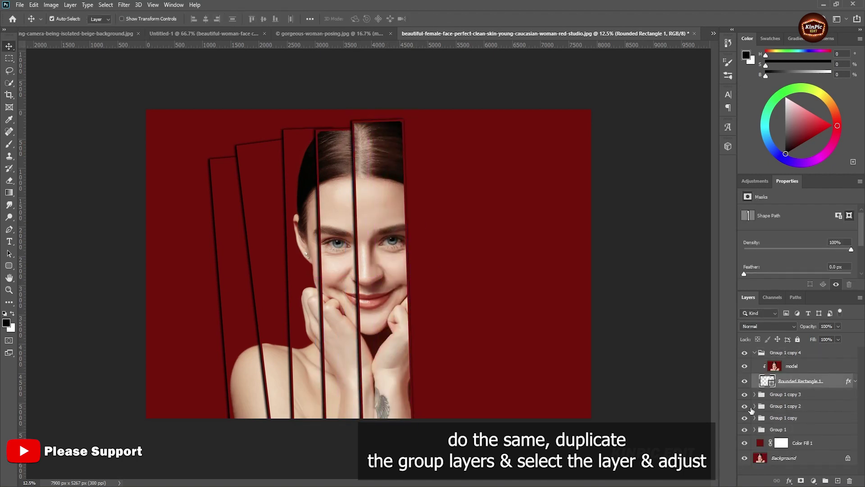
Add a further strip copy moved right and tilted about 3.5° clockwise
{"action": "left_click", "coordinate": [755, 352]}
{"action": "left_click", "coordinate": [786, 352]}
{"action": "key", "text": "ctrl+j"}
{"action": "left_click", "coordinate": [754, 352]}
{"action": "left_click", "coordinate": [798, 380]}
{"action": "key", "text": "ctrl+t"}
{"action": "left_click_drag", "start_coordinate": [387, 244], "coordinate": [420, 243]}
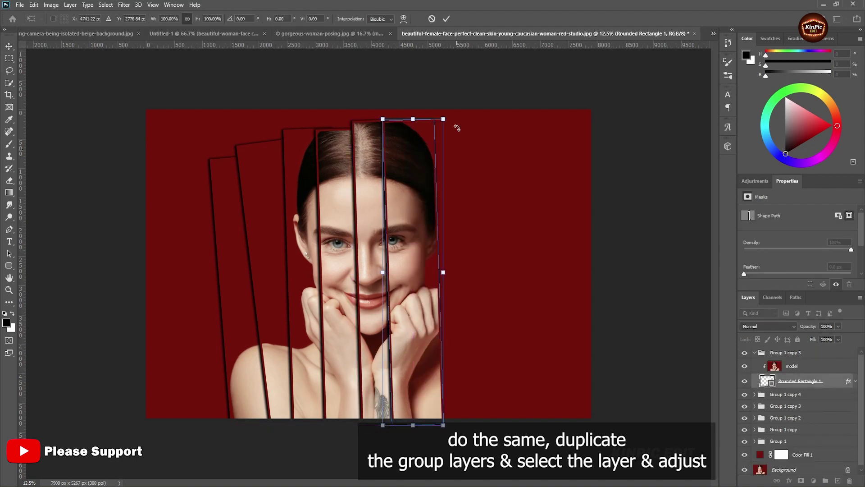
{"action": "left_click_drag", "start_coordinate": [456, 128], "coordinate": [432, 155]}
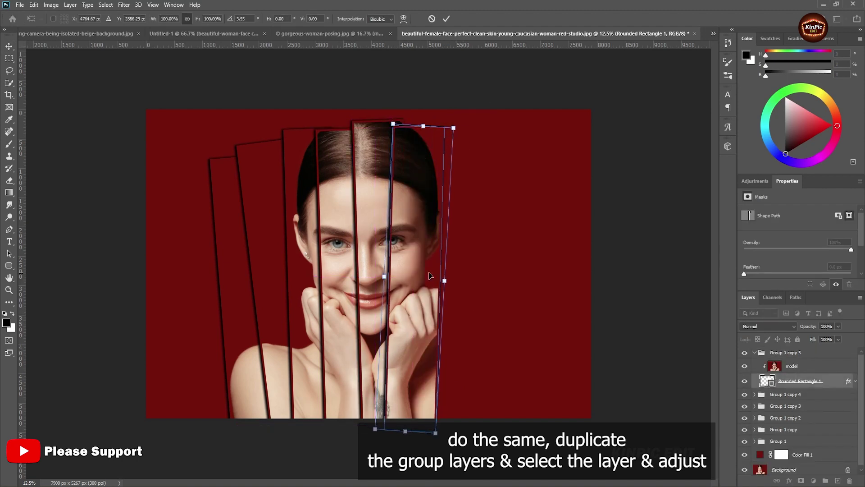
{"action": "key", "text": "Return"}
Add a final strip copy moved further right and tilted 2.5° clockwise
{"action": "left_click", "coordinate": [754, 353]}
{"action": "left_click", "coordinate": [786, 352]}
{"action": "key", "text": "ctrl+j"}
{"action": "left_click", "coordinate": [754, 353]}
{"action": "left_click", "coordinate": [798, 380]}
{"action": "key", "text": "ctrl+t"}
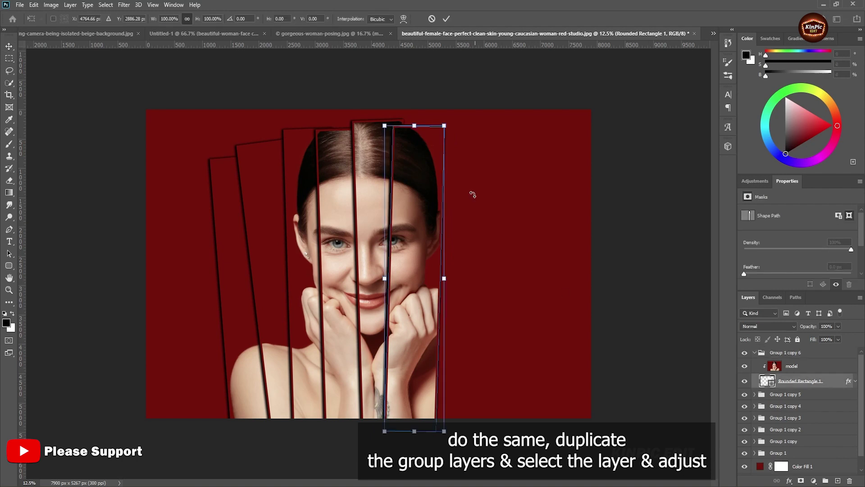
{"action": "left_click_drag", "start_coordinate": [423, 206], "coordinate": [463, 208]}
{"action": "left_click_drag", "start_coordinate": [491, 124], "coordinate": [499, 126]}
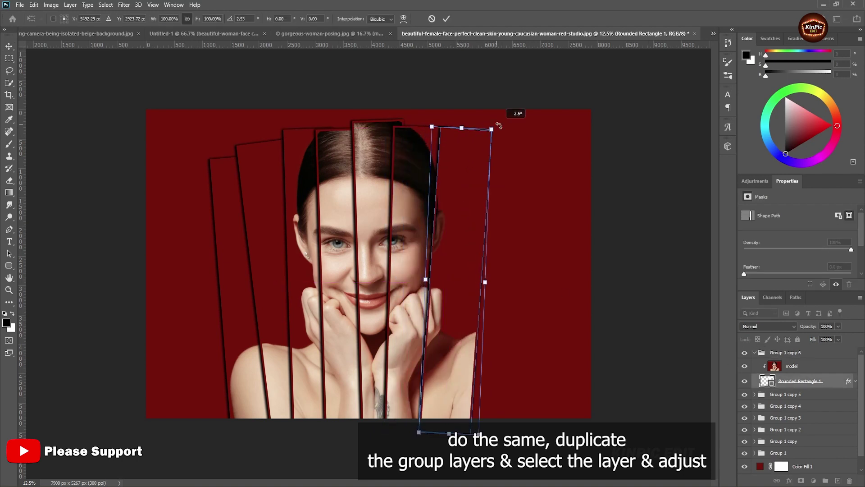
{"action": "key", "text": "Return"}
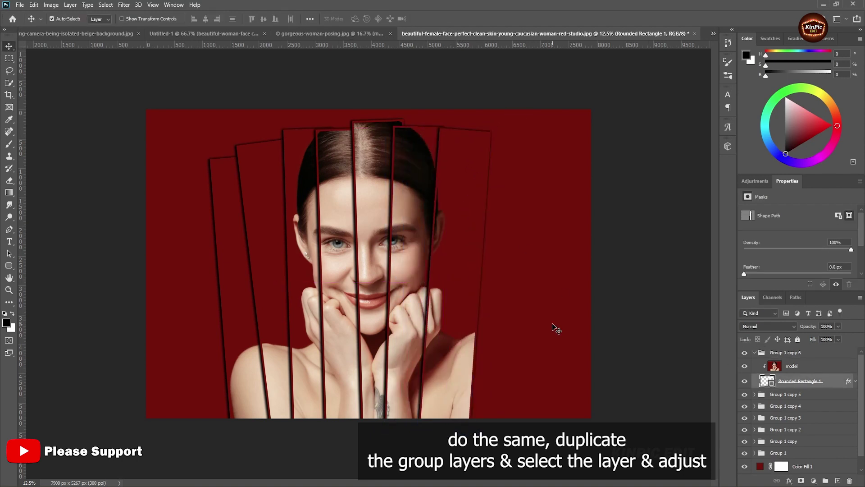
Duplicate the latest strip group into Group 1 copy 7, moving its strip right and tilting it about 4° clockwise
{"action": "left_click", "coordinate": [784, 352]}
{"action": "key", "text": "ctrl+j"}
{"action": "left_click", "coordinate": [797, 380]}
{"action": "key", "text": "ctrl+t"}
{"action": "left_click_drag", "start_coordinate": [460, 236], "coordinate": [487, 241]}
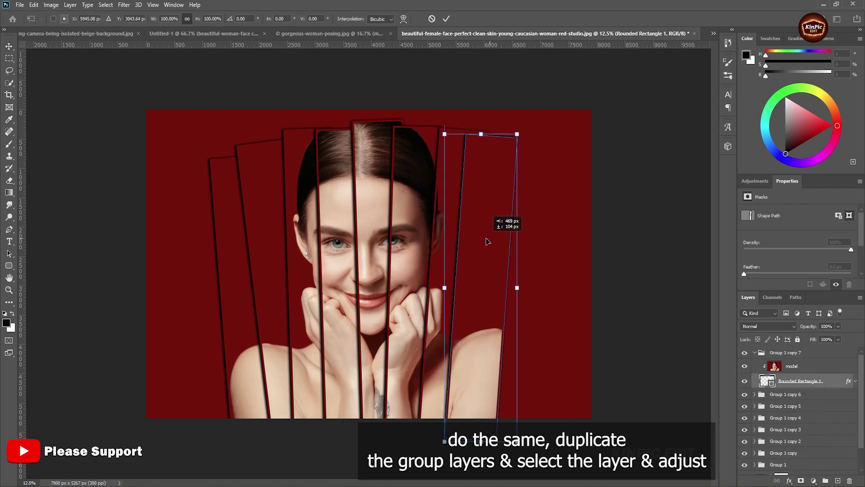
{"action": "left_click_drag", "start_coordinate": [527, 129], "coordinate": [505, 165]}
{"action": "key", "text": "Return"}
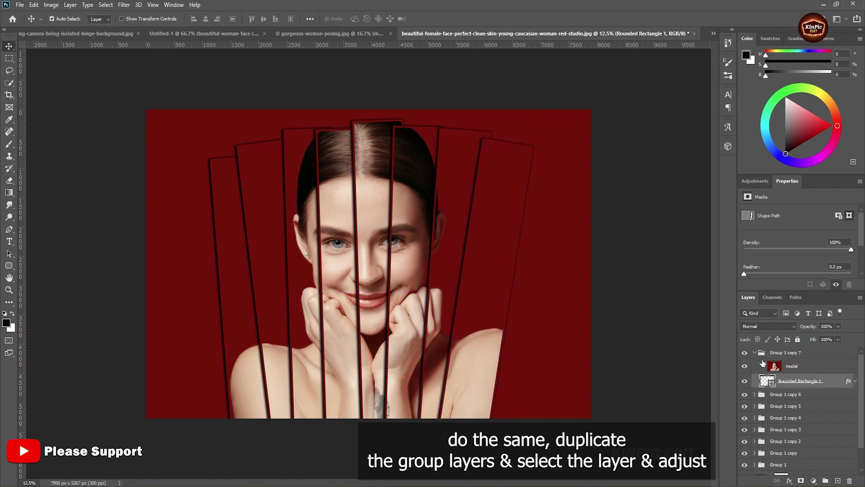
Duplicate it again into Group 1 copy 8, shifting the strip right and down and tilting it clockwise
{"action": "left_click", "coordinate": [784, 352]}
{"action": "key", "text": "ctrl+j"}
{"action": "left_click", "coordinate": [798, 381]}
{"action": "key", "text": "ctrl+t"}
{"action": "left_click_drag", "start_coordinate": [488, 282], "coordinate": [527, 295]}
{"action": "left_click_drag", "start_coordinate": [596, 189], "coordinate": [547, 206]}
{"action": "key", "text": "Return"}
Shift the leftmost strip further left
{"action": "left_click", "coordinate": [230, 239]}
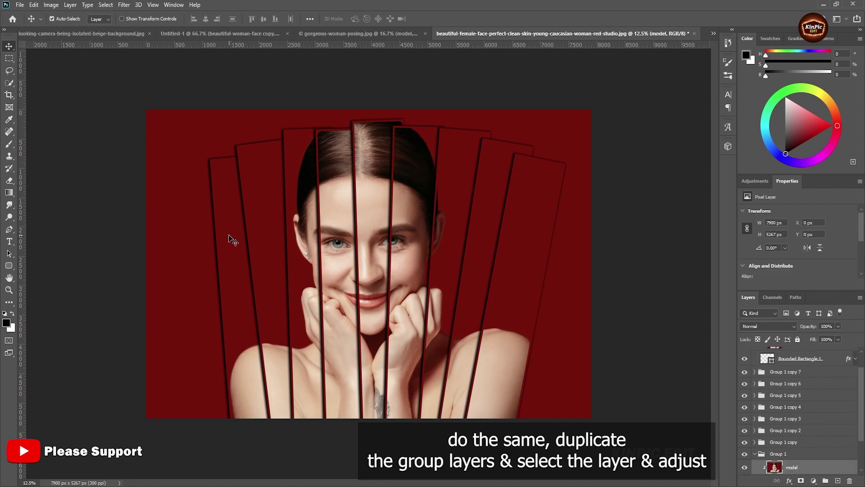
{"action": "scroll", "coordinate": [798, 405], "scroll_direction": "down", "scroll_amount": 2}
{"action": "left_click", "coordinate": [797, 437]}
{"action": "key", "text": "ctrl+t"}
{"action": "left_click_drag", "start_coordinate": [232, 383], "coordinate": [240, 385]}
{"action": "key", "text": "Return"}
Push the rightmost strip further right and down over the right shoulder, then collapse Group 1 copy 8
{"action": "left_click", "coordinate": [541, 272]}
{"action": "key", "text": "ctrl+t"}
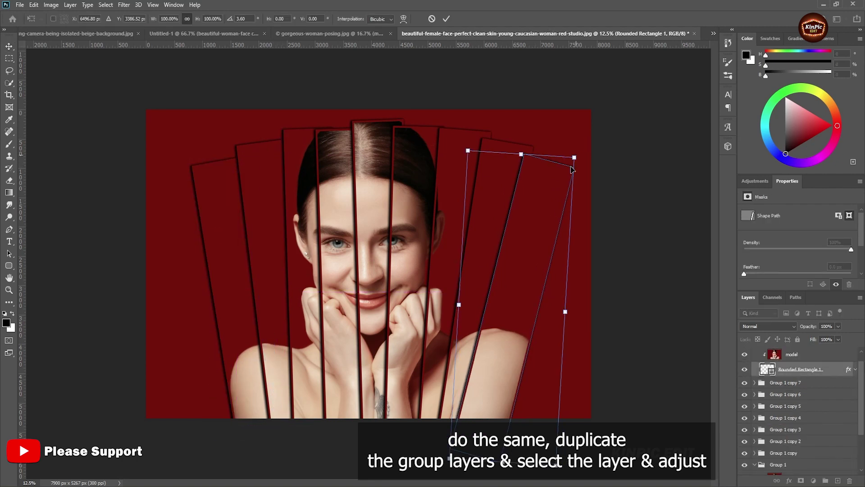
{"action": "left_click_drag", "start_coordinate": [504, 328], "coordinate": [515, 333]}
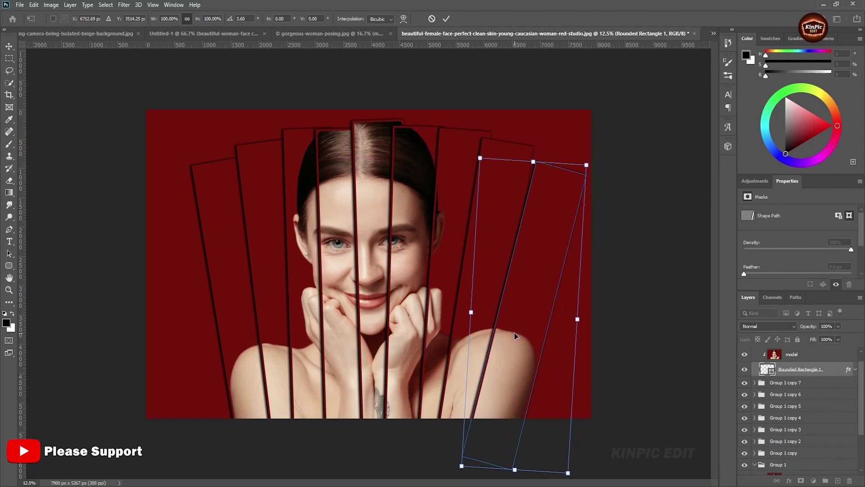
{"action": "key", "text": "Return"}
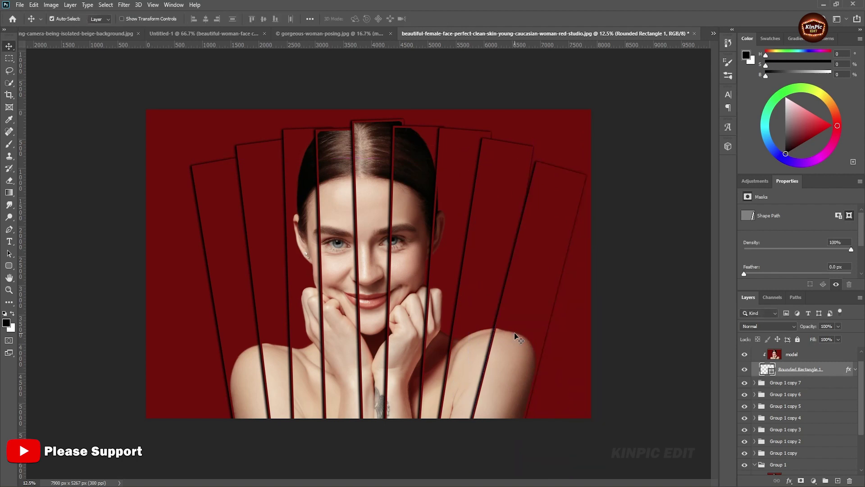
{"action": "left_click", "coordinate": [856, 369]}
{"action": "left_click", "coordinate": [856, 369]}
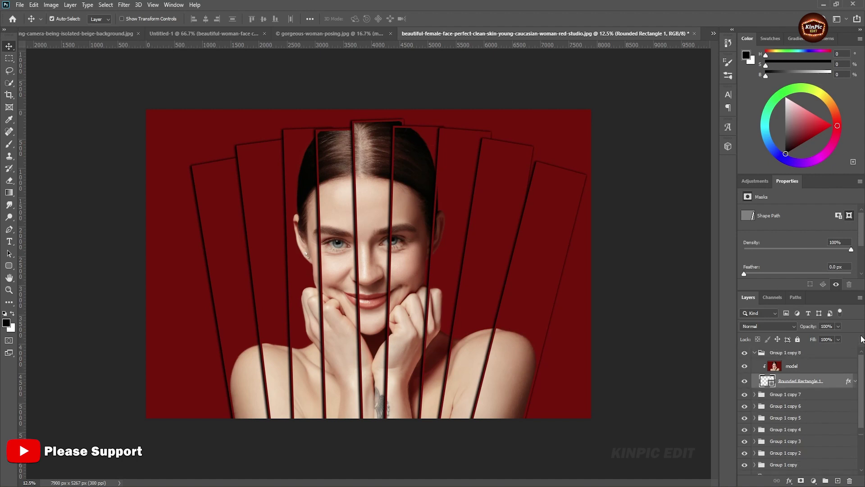
{"action": "left_click", "coordinate": [755, 352]}
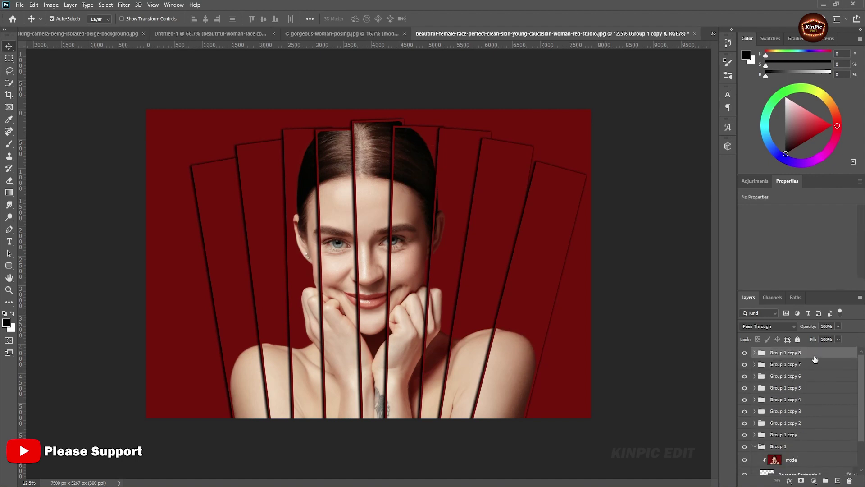
Select all nine strip groups, Group 1 through Group 1 copy 8, and move them together slightly left
{"action": "left_click", "coordinate": [796, 447], "text": "shift"}
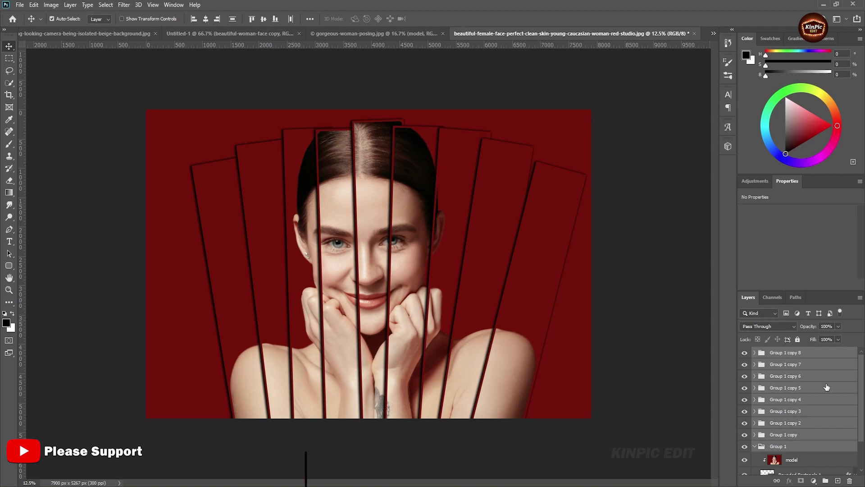
{"action": "key", "text": "ctrl+t"}
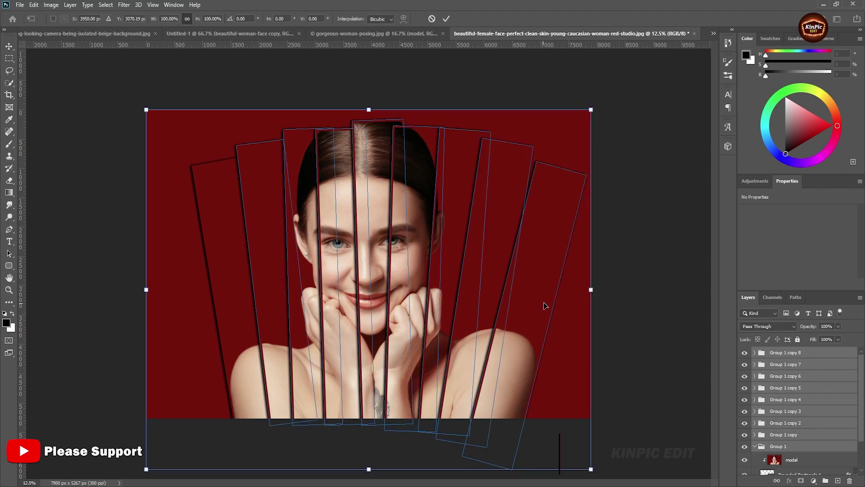
{"action": "left_click_drag", "start_coordinate": [536, 294], "coordinate": [526, 295]}
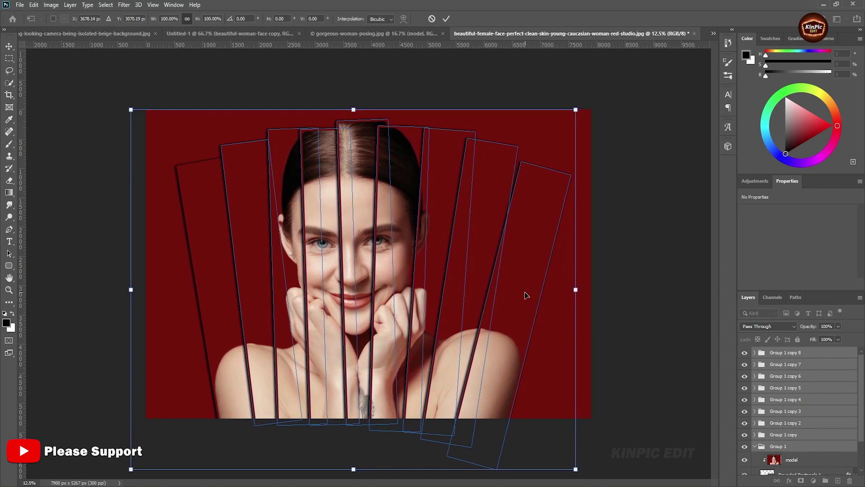
{"action": "left_click", "coordinate": [449, 21]}
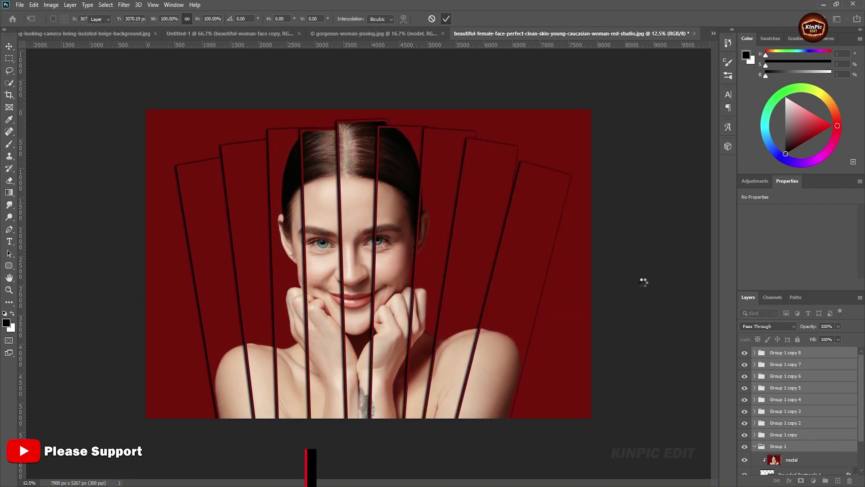